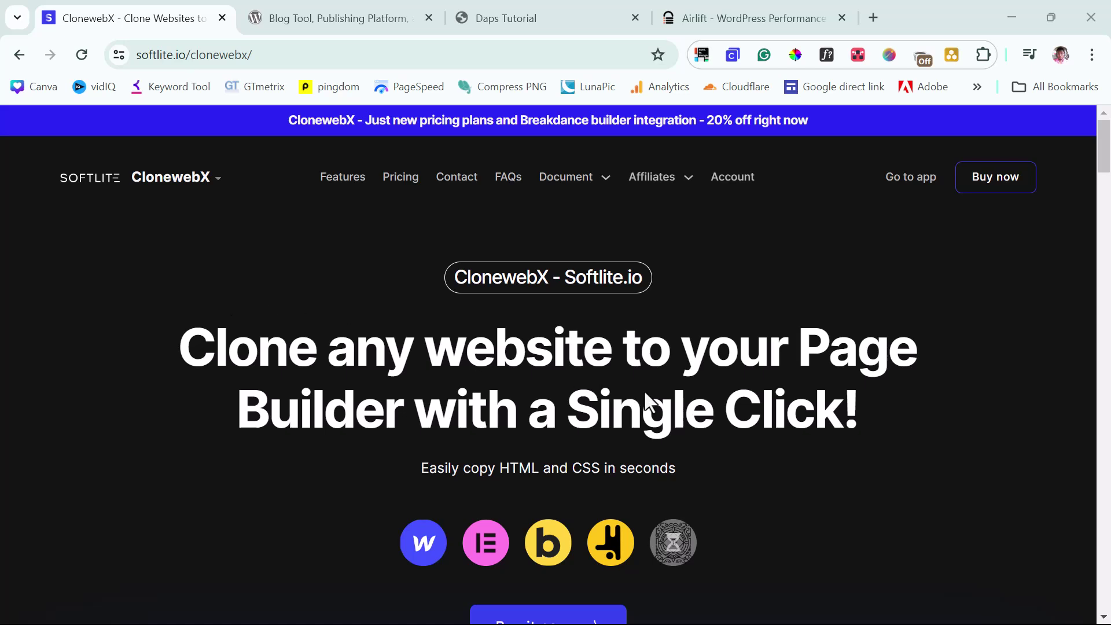
Scroll through the ClonewebX pricing plans and return to the top of the page.
scroll(644, 393, down, 20)
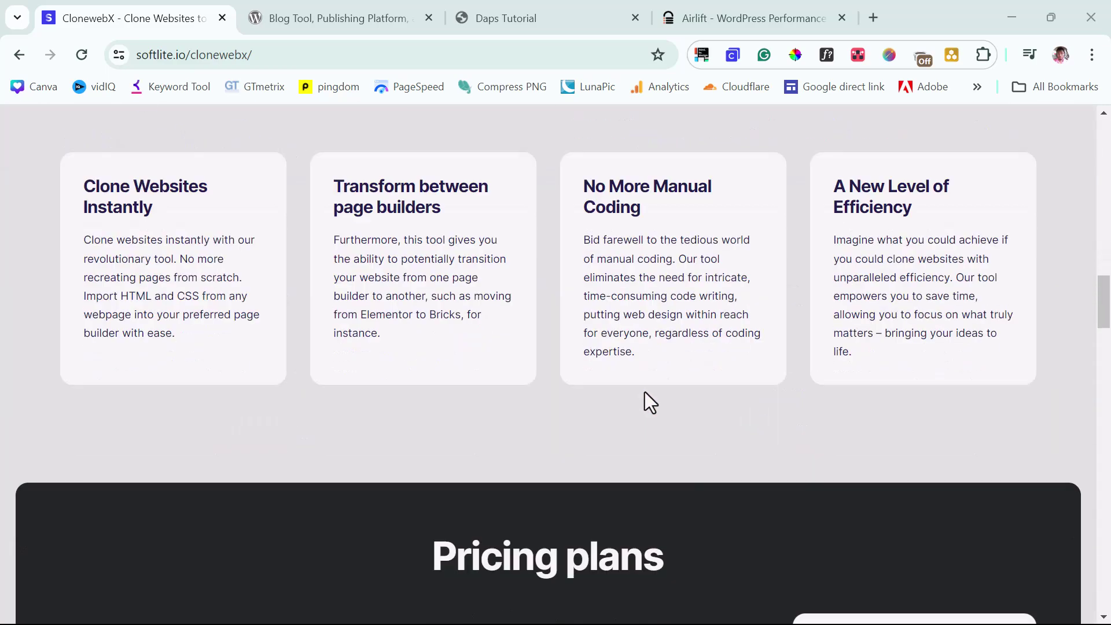
scroll(643, 390, up, 2)
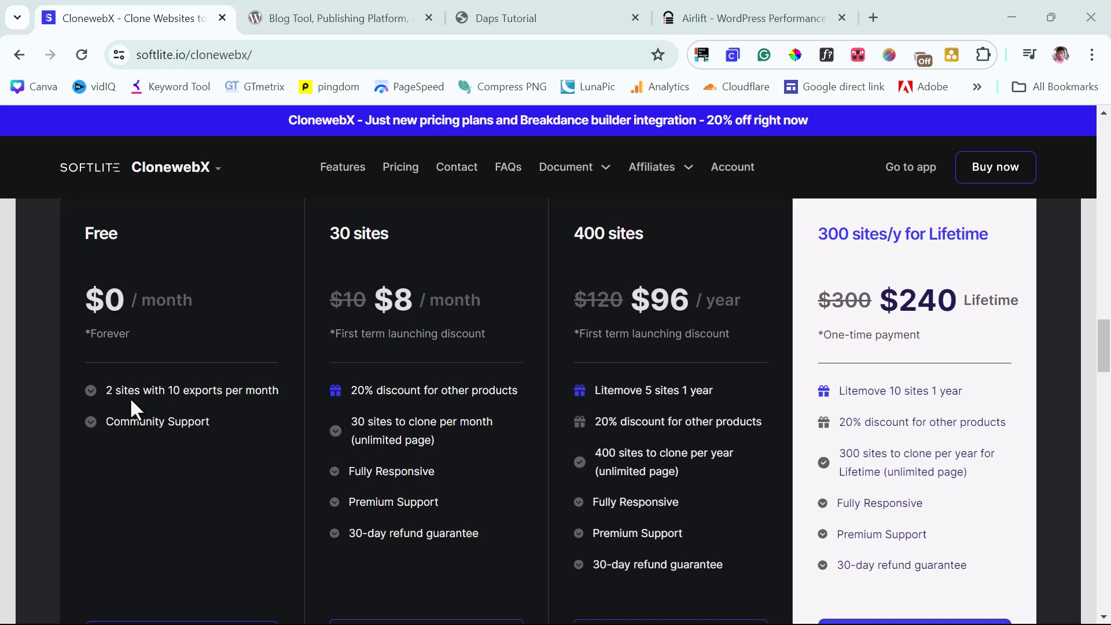
scroll(131, 401, up, 2)
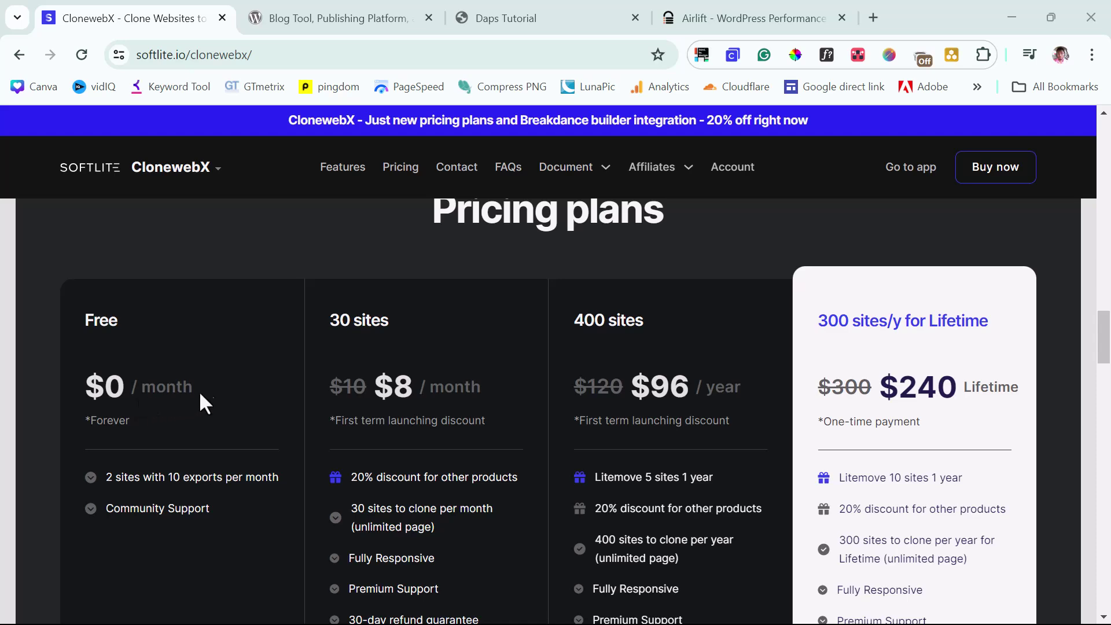
scroll(216, 389, down, 2)
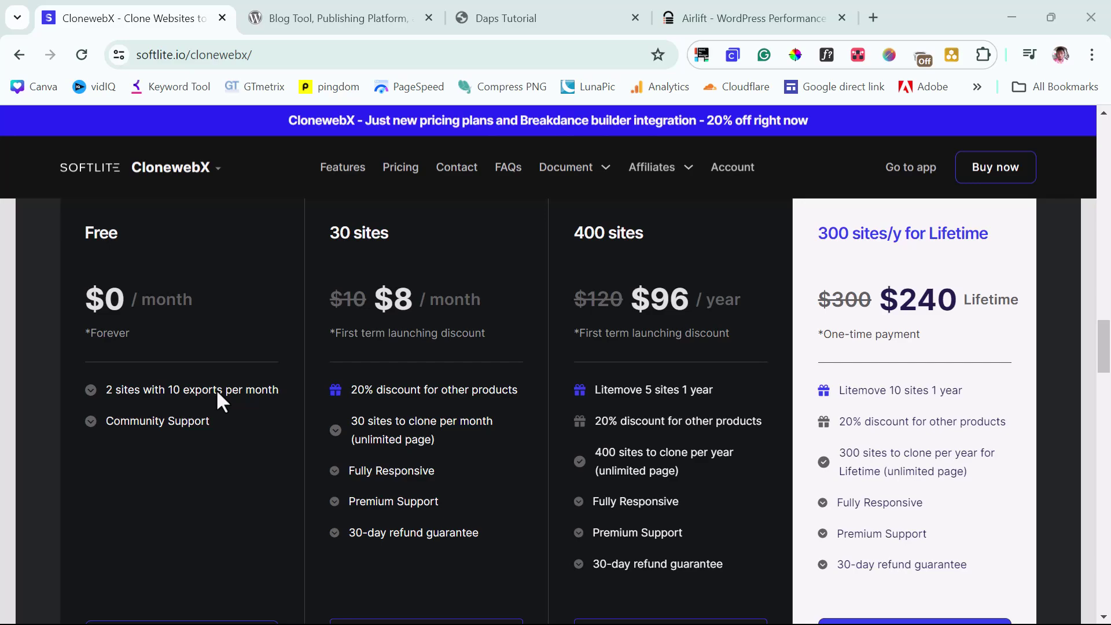
scroll(835, 362, up, 20)
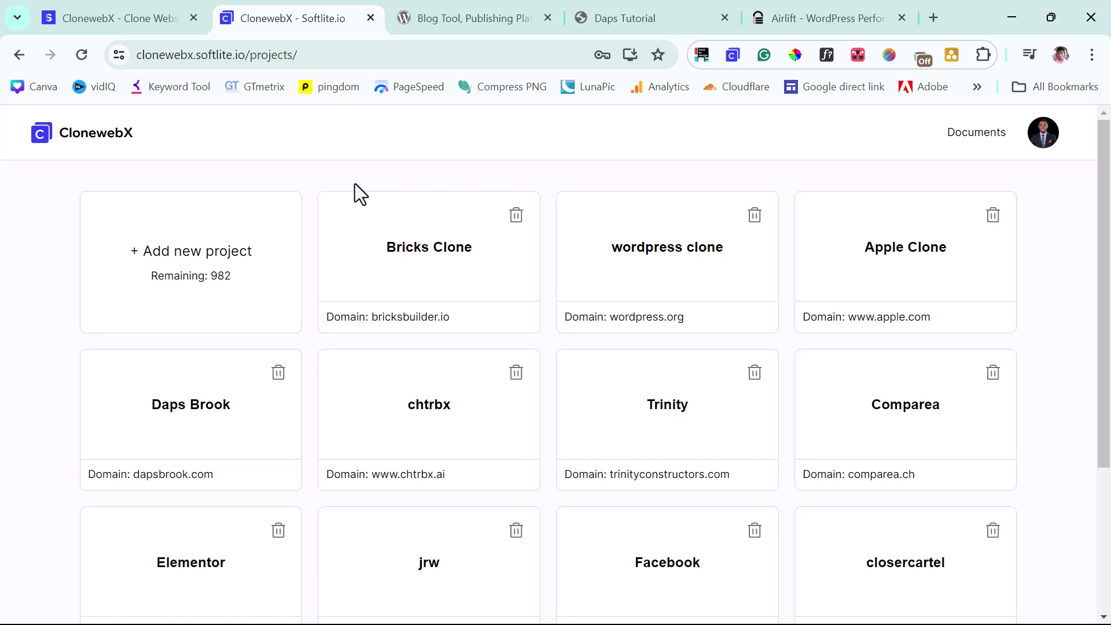
Open the 'wordpress clone' project card on the projects dashboard.
scroll(355, 191, down, 2)
scroll(355, 198, up, 2)
click(662, 255)
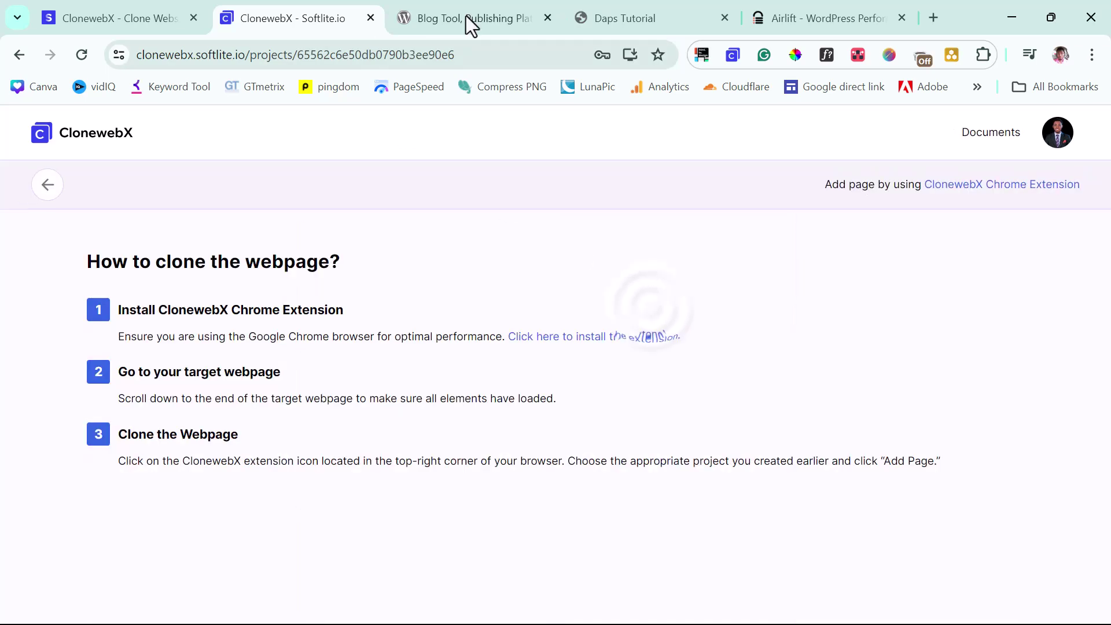
Delete the sixth, fifth and fourth wordpress.org page clones, confirming each deletion.
click(466, 17)
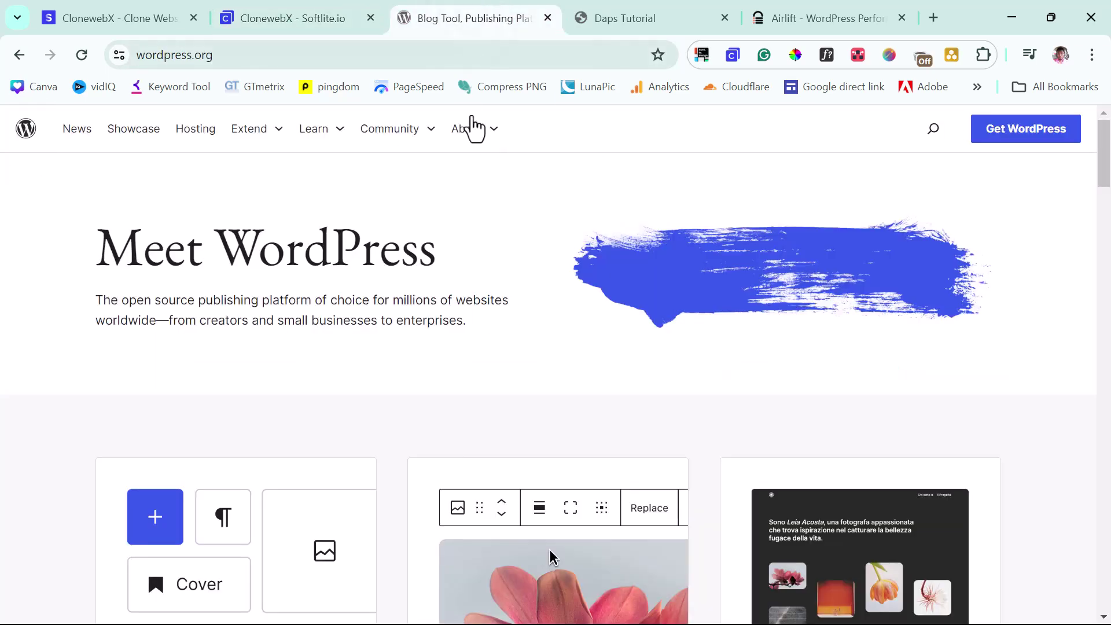
click(294, 21)
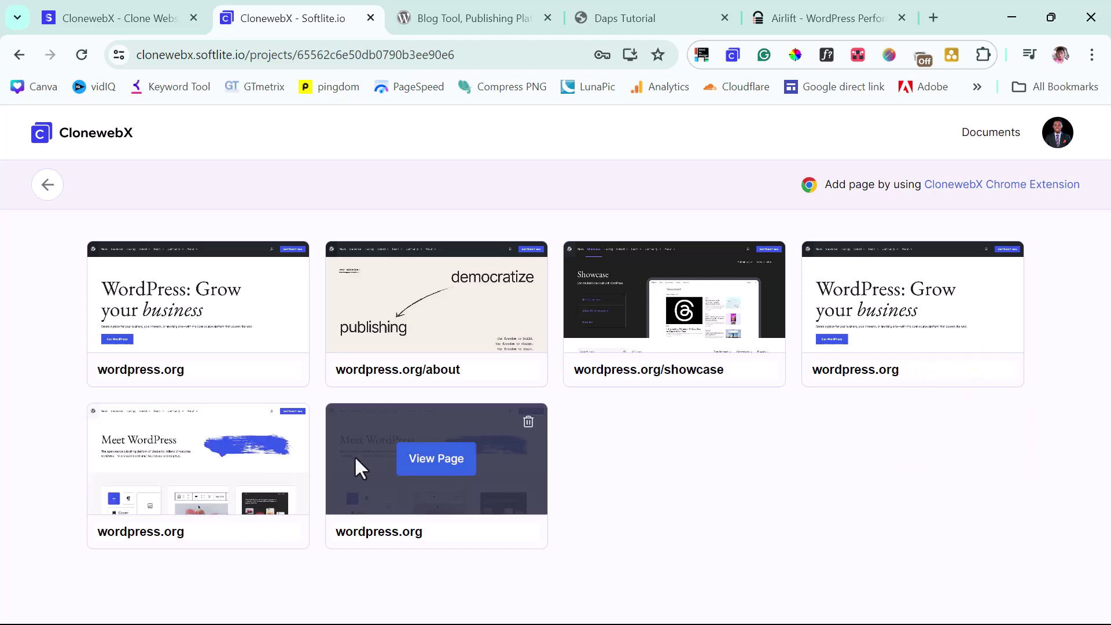
click(527, 423)
click(642, 412)
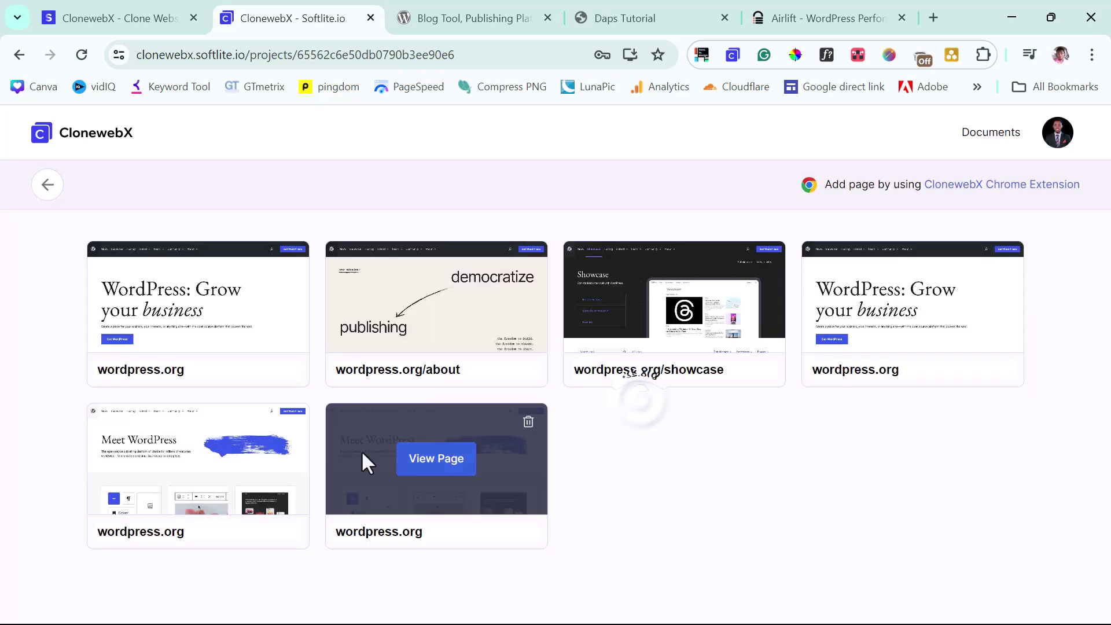
click(292, 419)
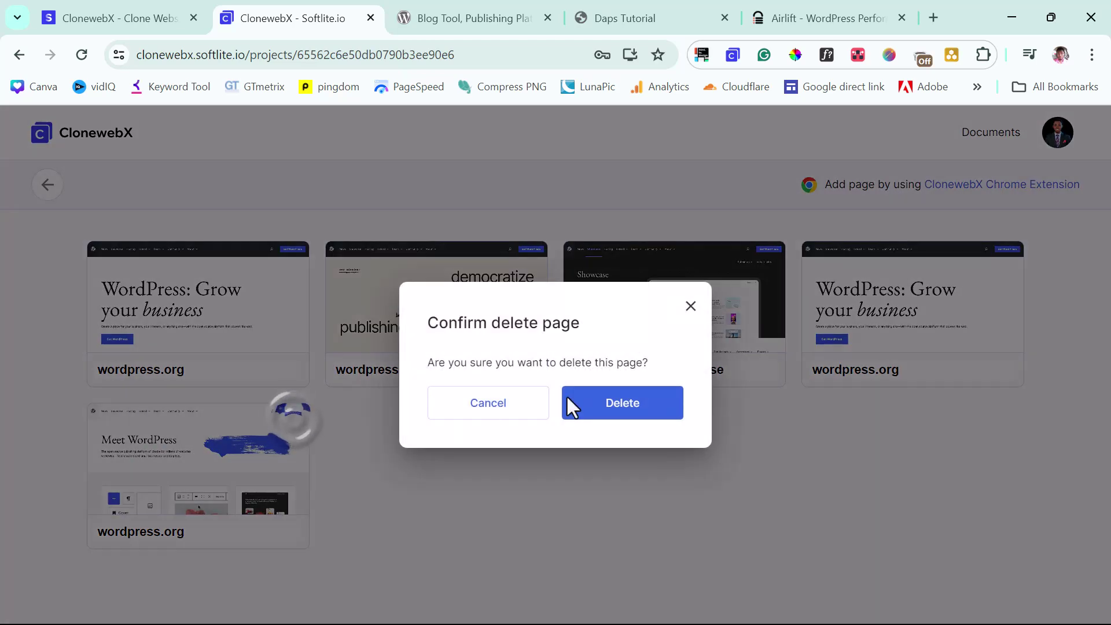
click(641, 418)
click(1002, 260)
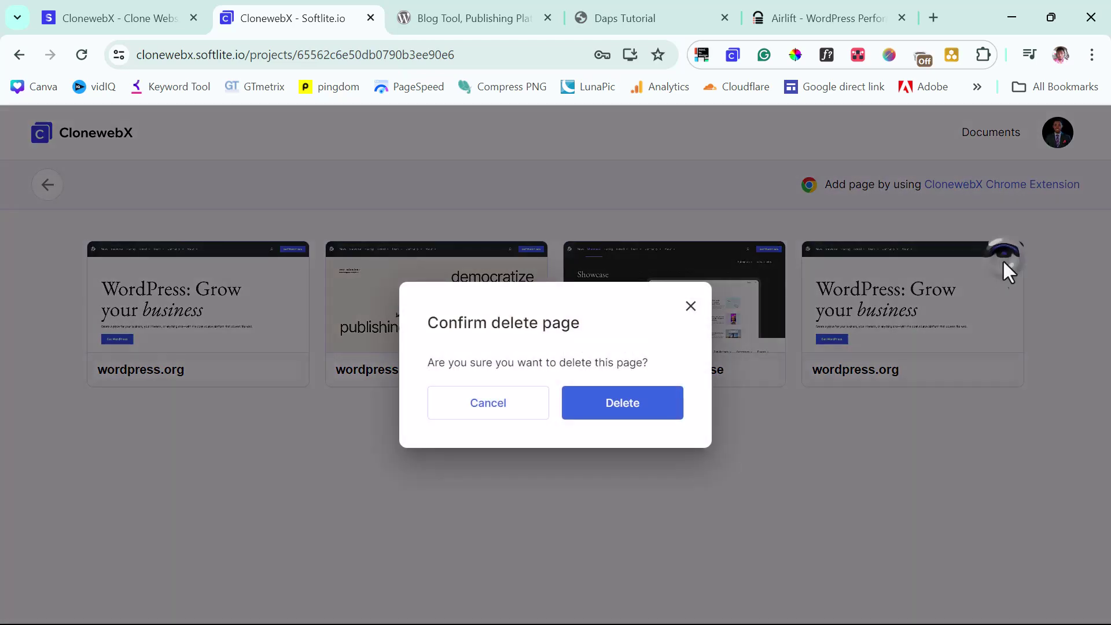
click(637, 406)
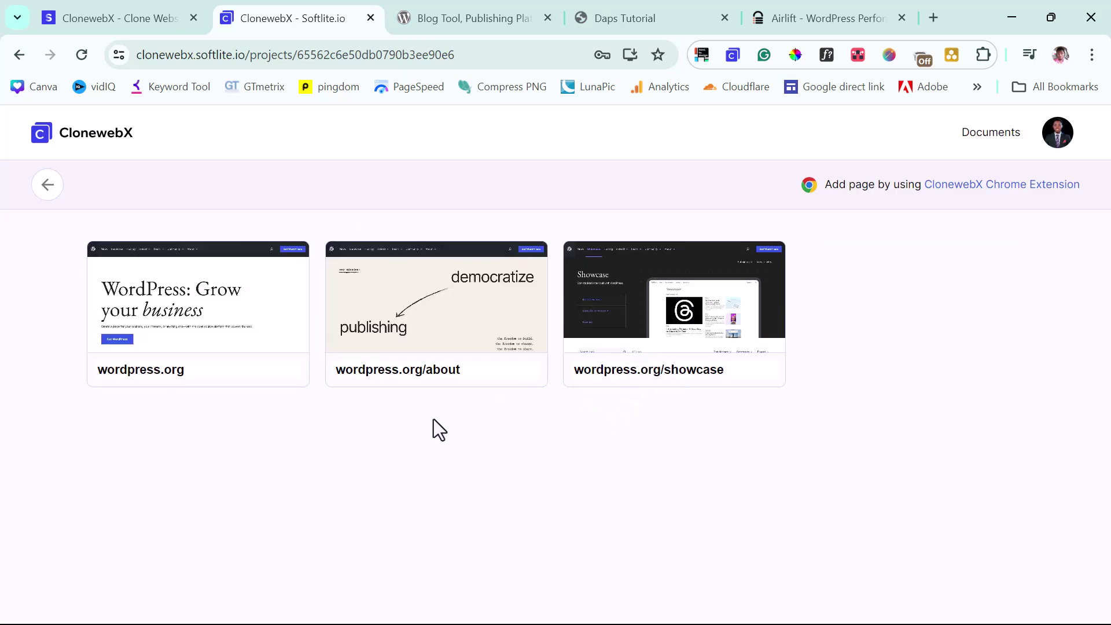
Add the live wordpress.org homepage to the 'wordpress clone' project using the ClonewebX extension.
click(456, 17)
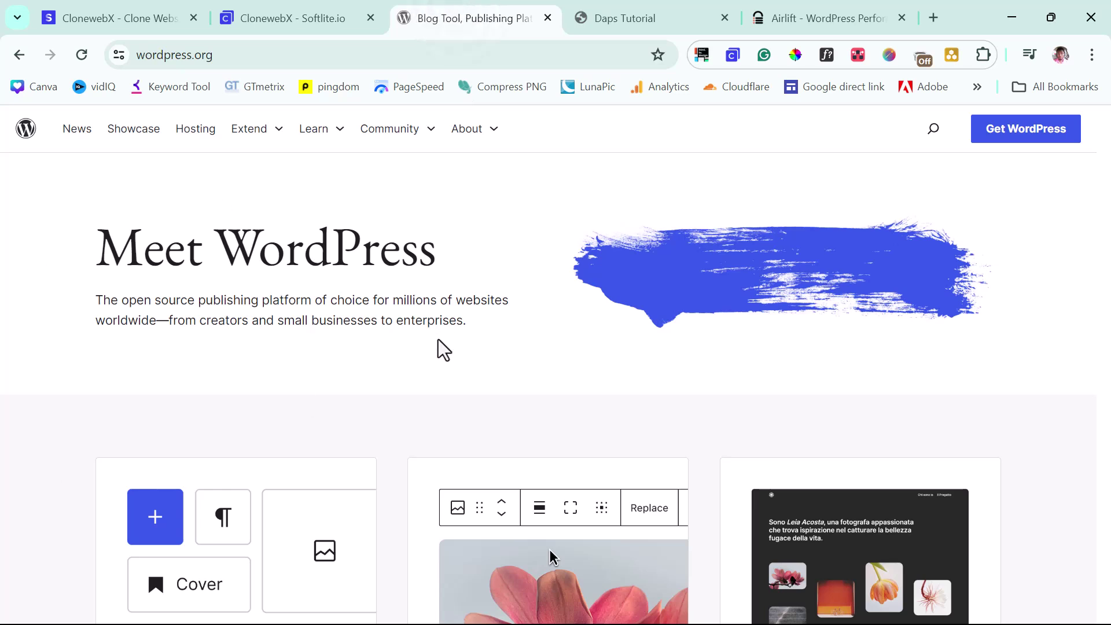
click(732, 55)
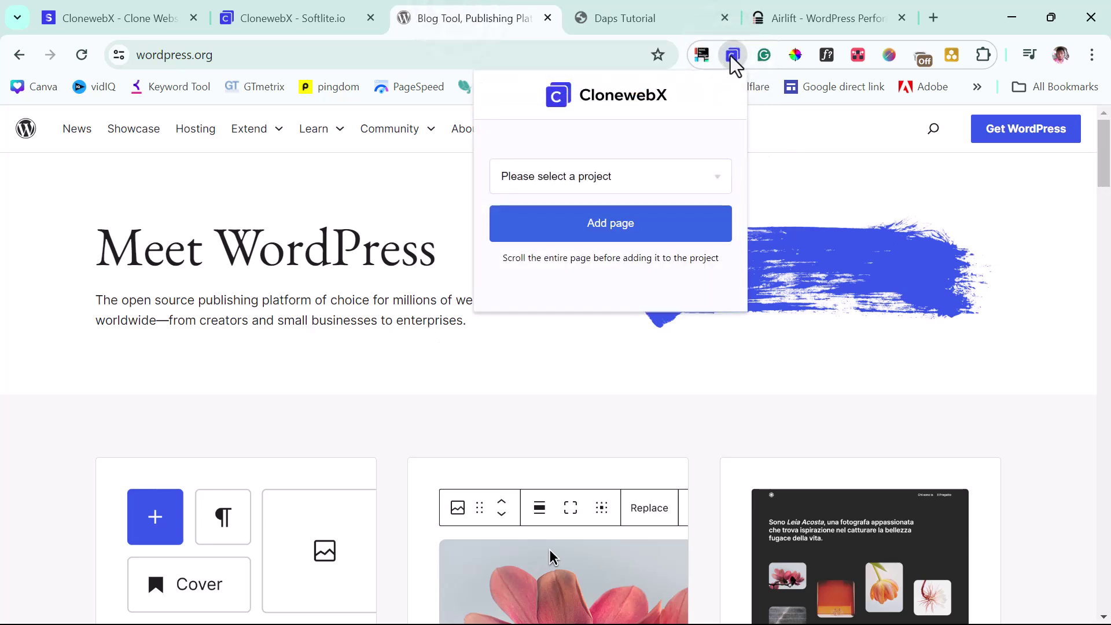
click(687, 179)
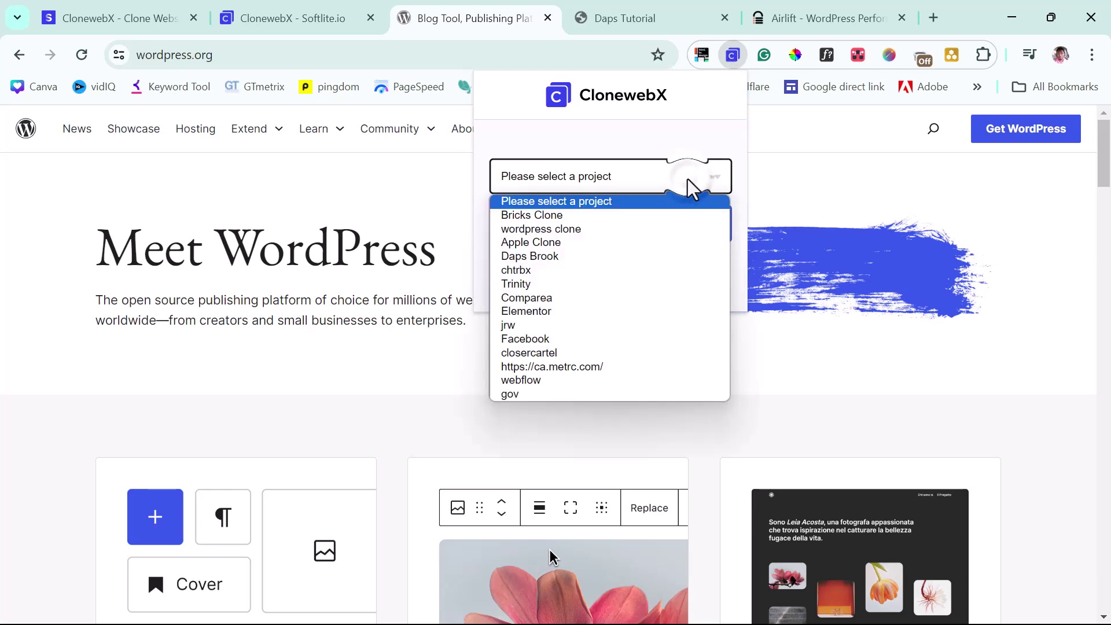
click(529, 228)
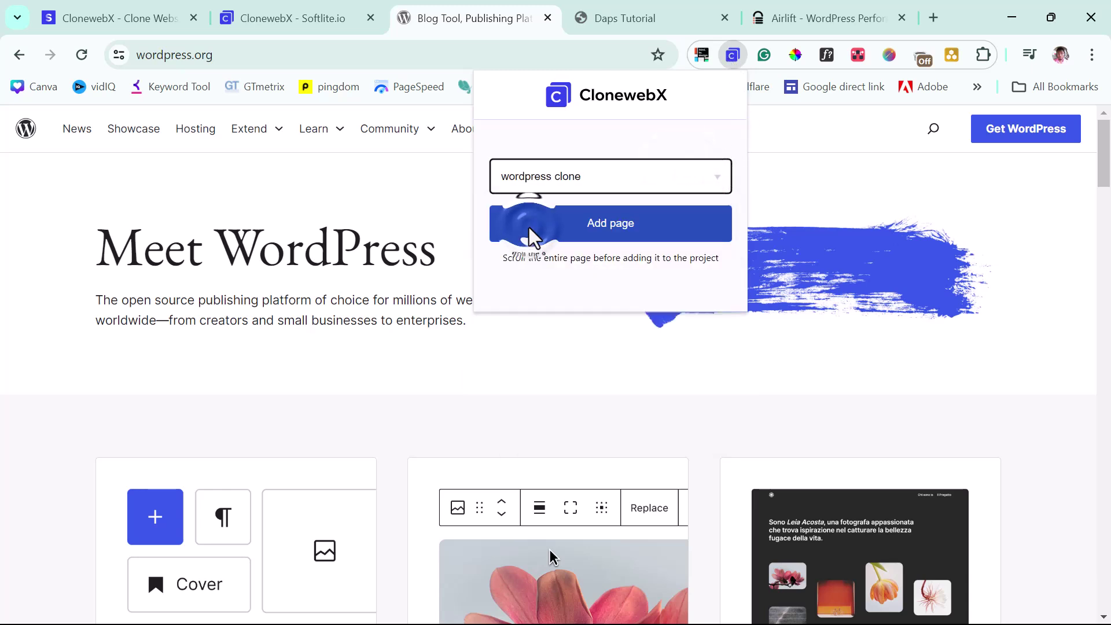
click(533, 227)
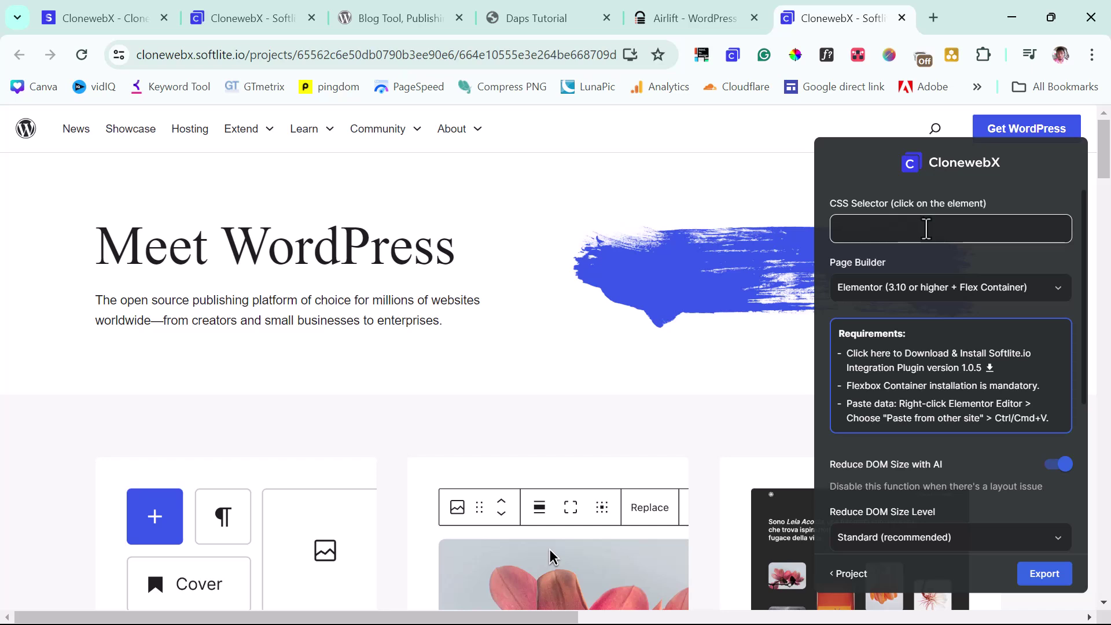
Keep Elementor as the page builder and download the Softlite.io Integration Plugin 1.0.5.
click(944, 288)
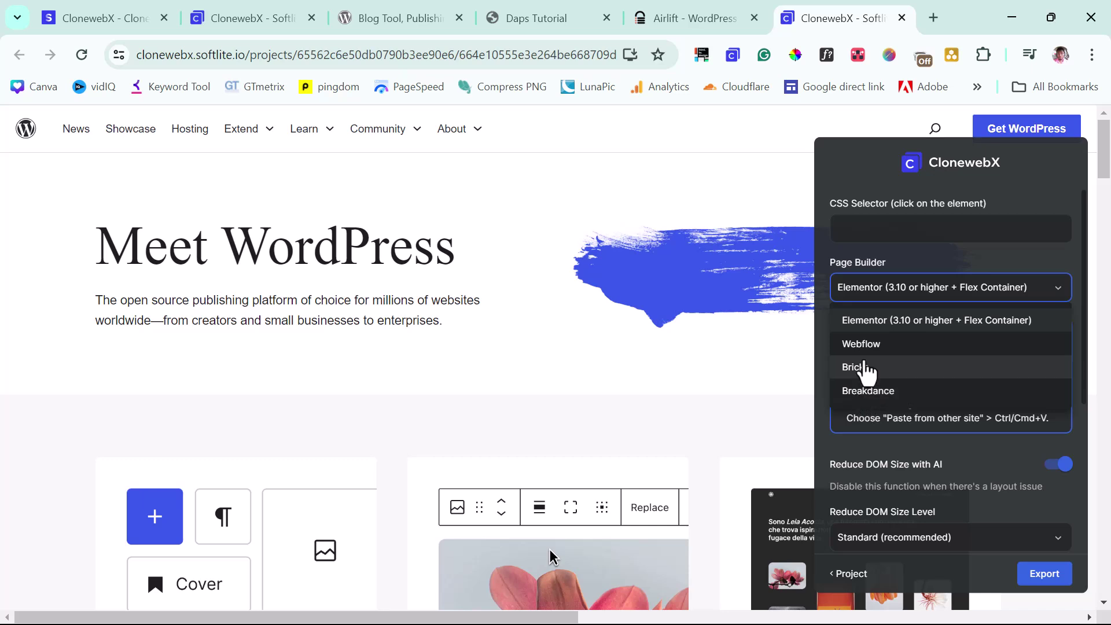
click(877, 292)
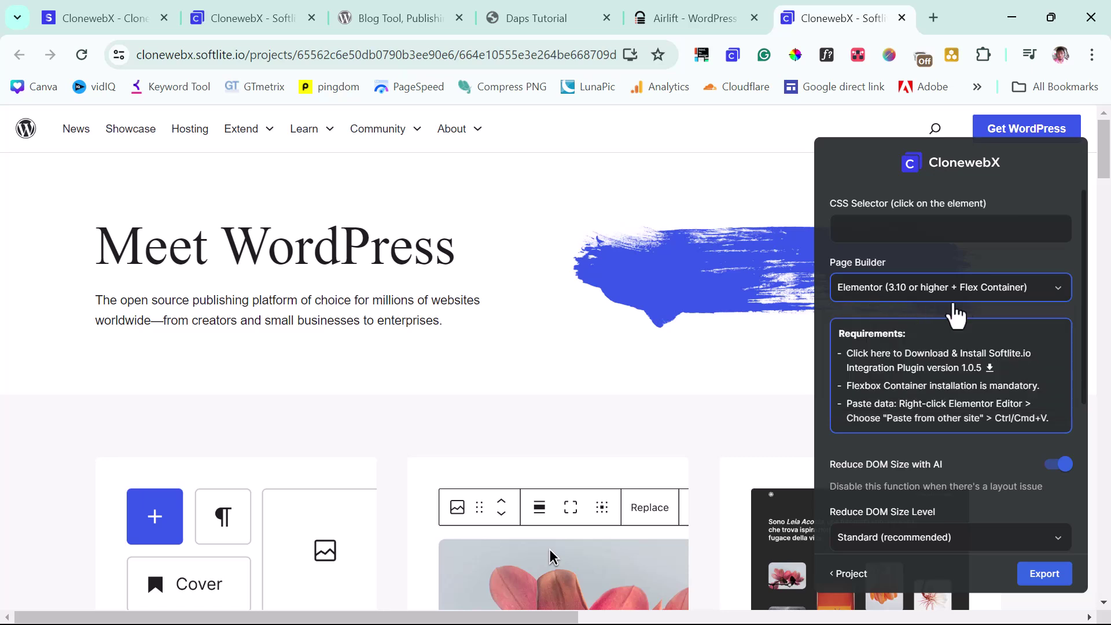
scroll(960, 311, down, 3)
scroll(969, 310, up, 2)
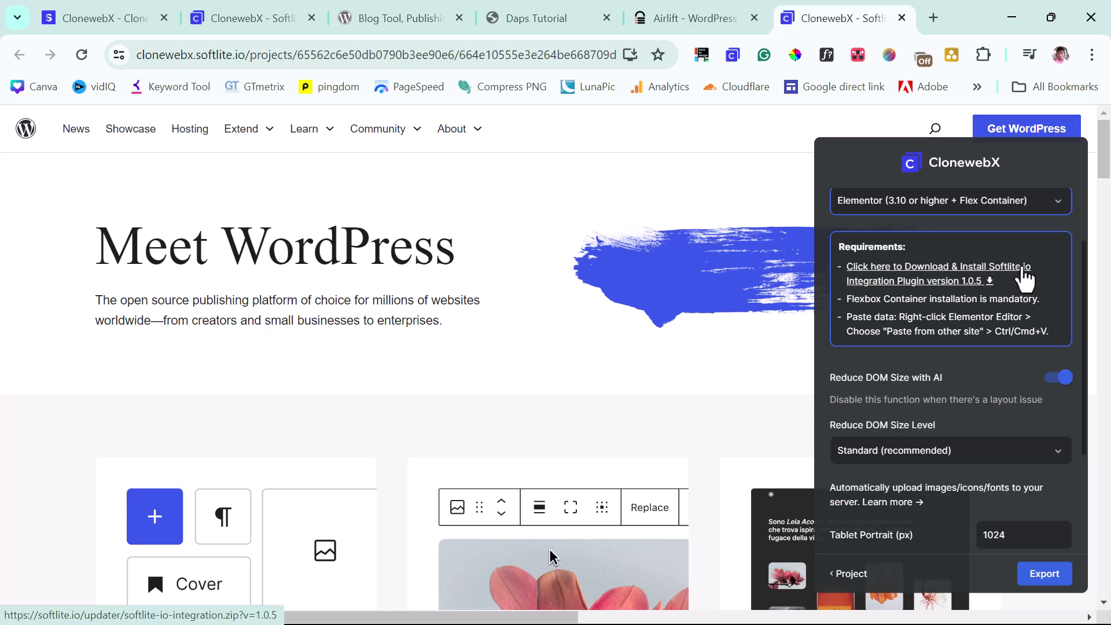
click(906, 270)
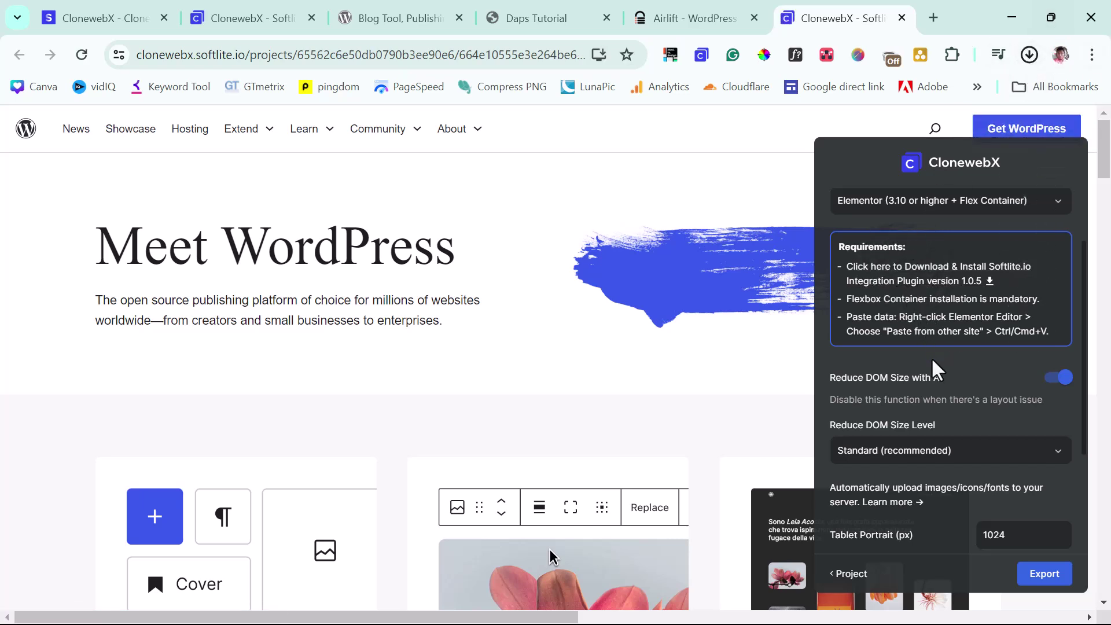
Select the Design/Build/Extend section and toggle its visibility to check its extent.
scroll(933, 360, up, 2)
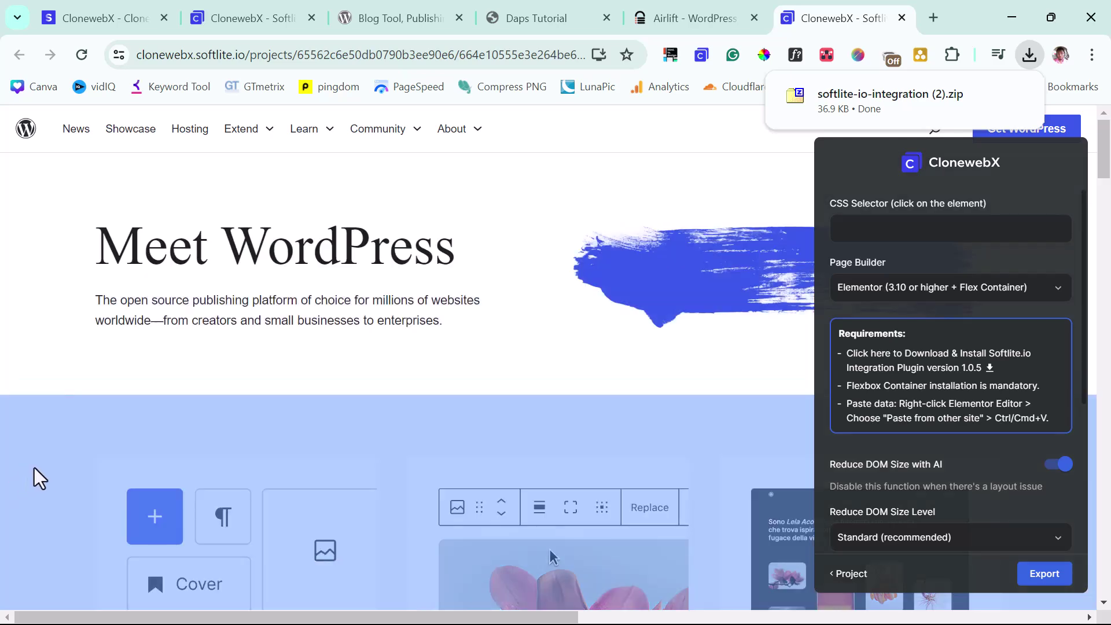
scroll(67, 453, down, 10)
scroll(69, 453, up, 7)
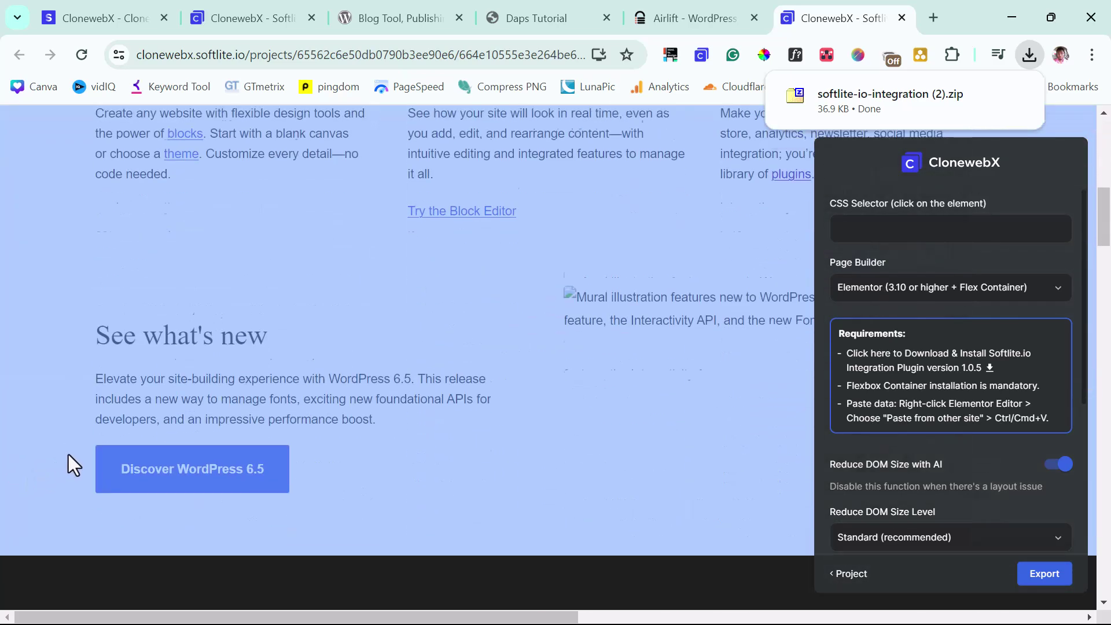
click(60, 277)
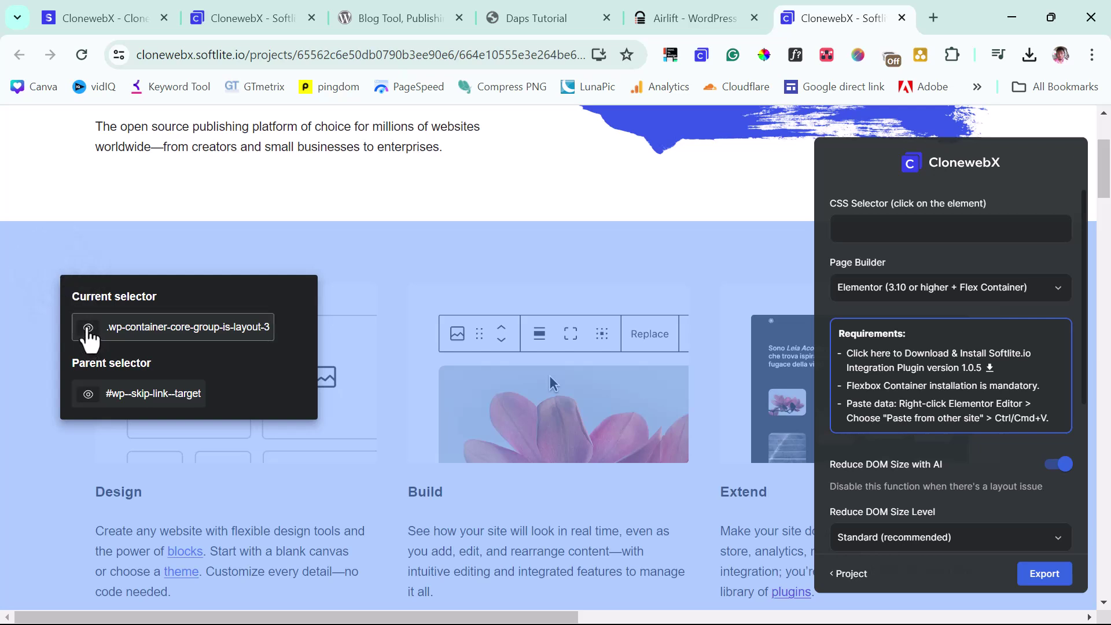
click(89, 328)
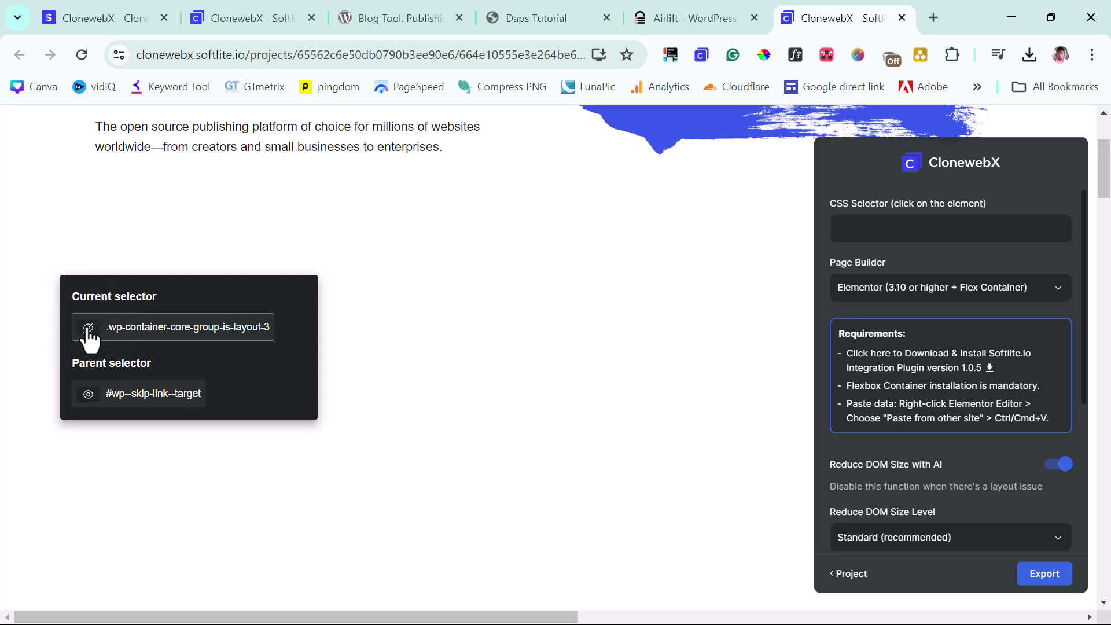
click(89, 328)
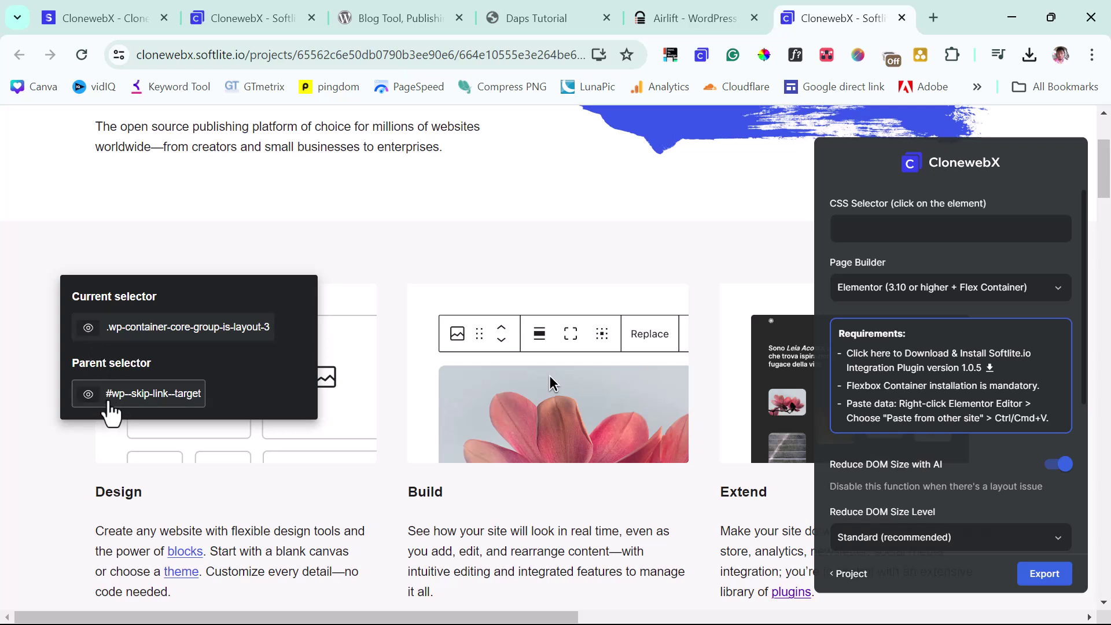
Use the parent #wp--skip-link--target element as the clone selector.
click(88, 394)
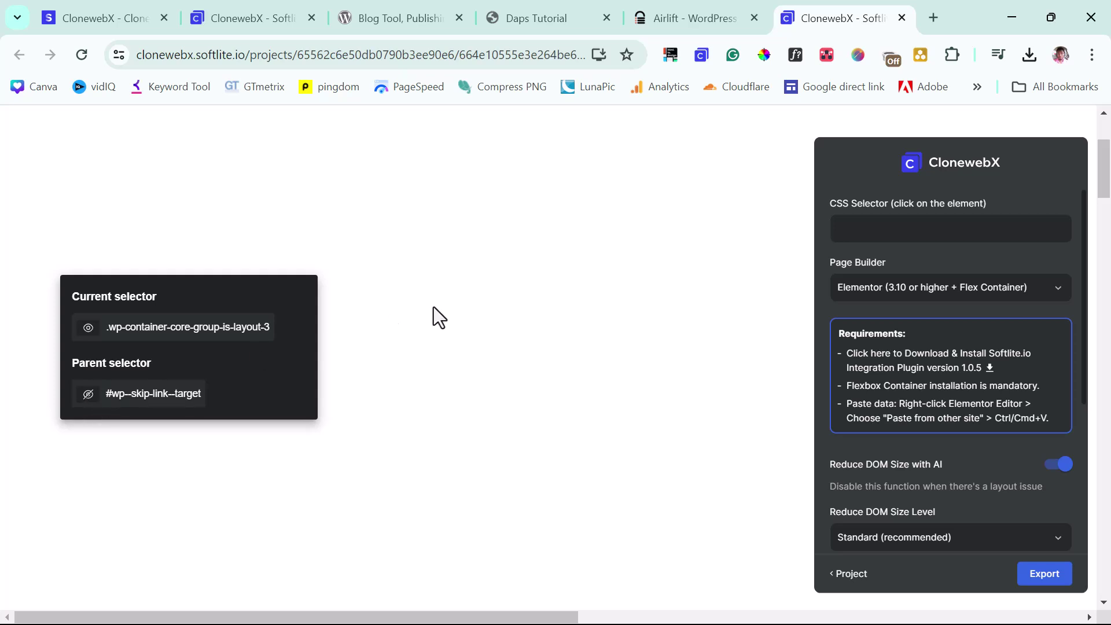
scroll(477, 282, down, 15)
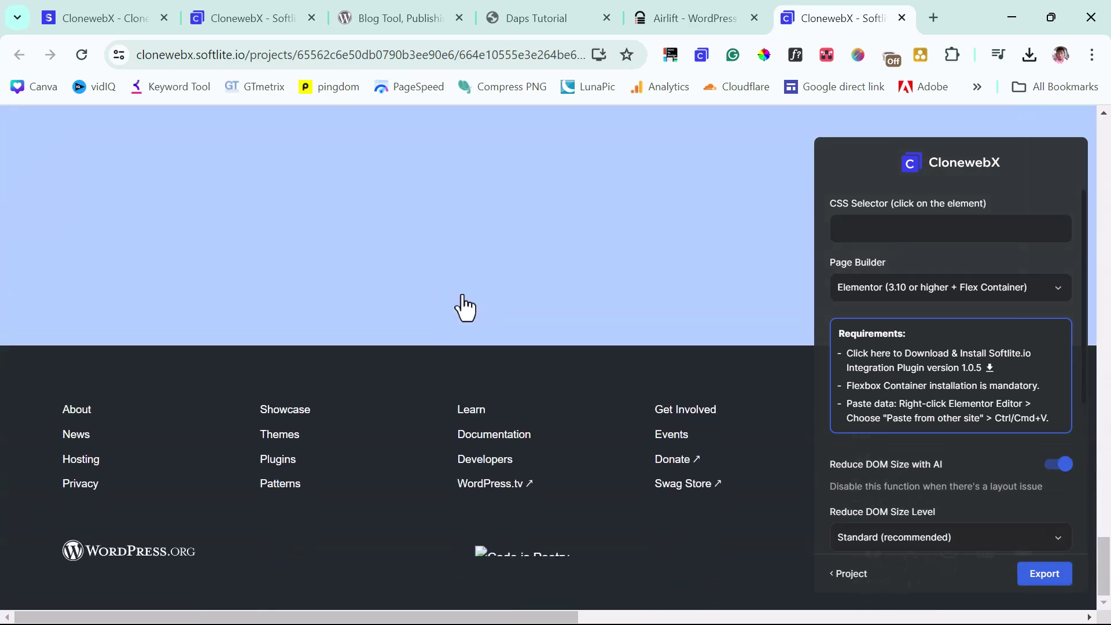
scroll(463, 300, up, 20)
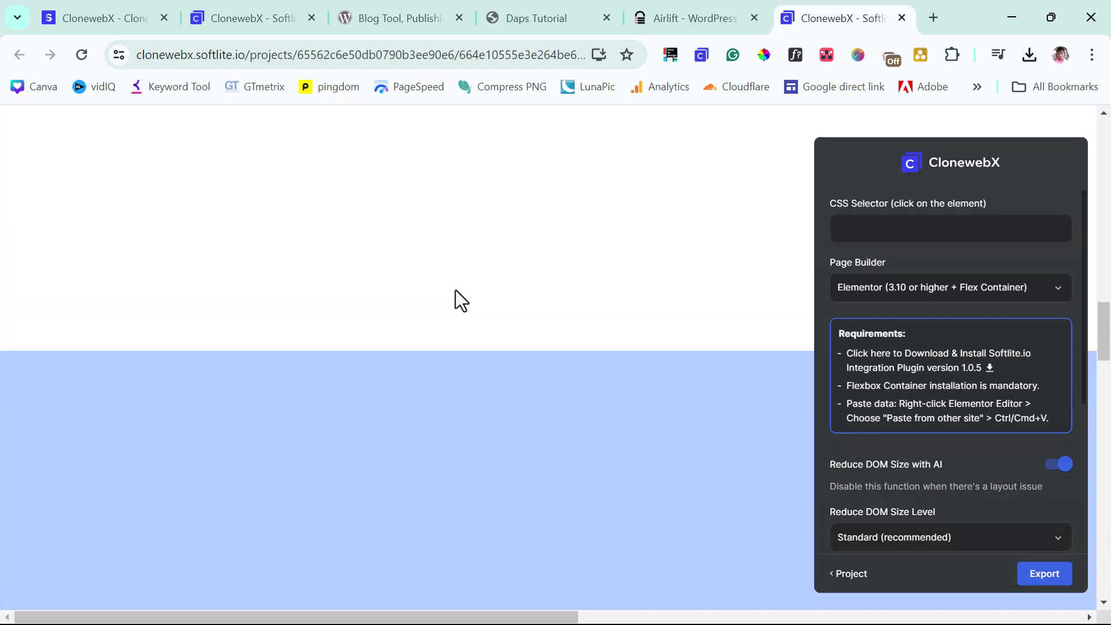
scroll(456, 290, up, 5)
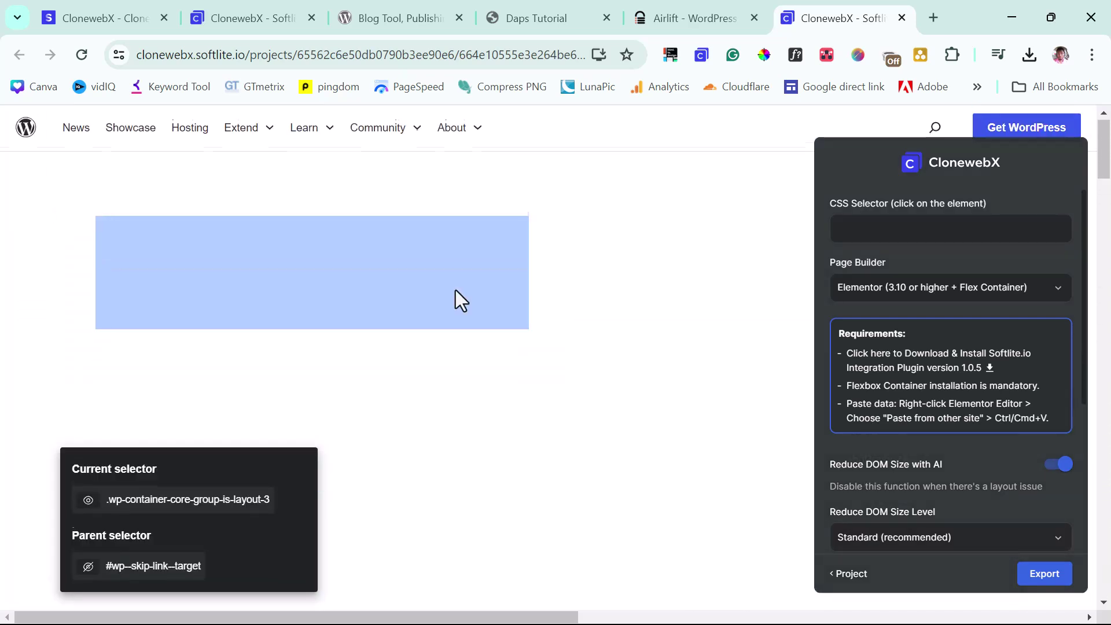
scroll(456, 290, down, 2)
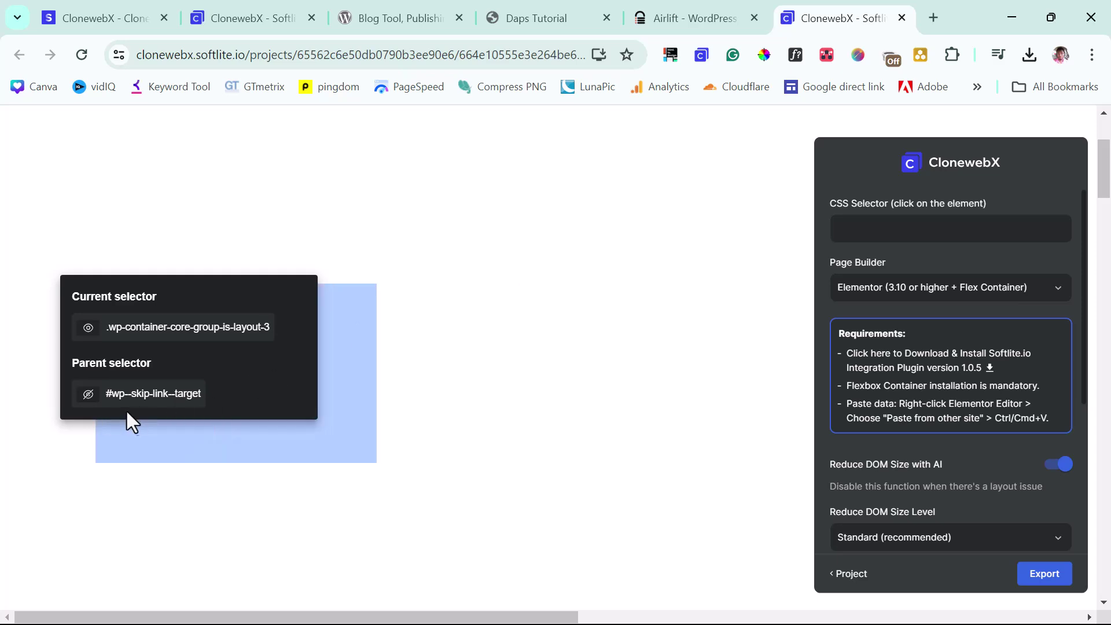
click(132, 400)
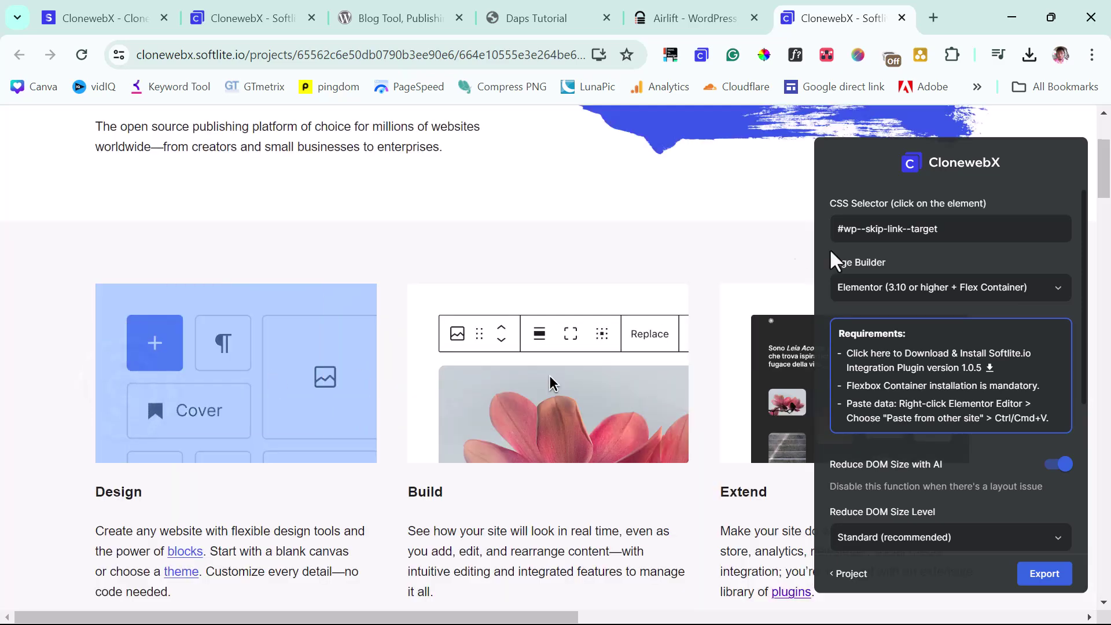
Export the selection for Elementor and switch to the Daps Tutorial site.
scroll(900, 289, down, 4)
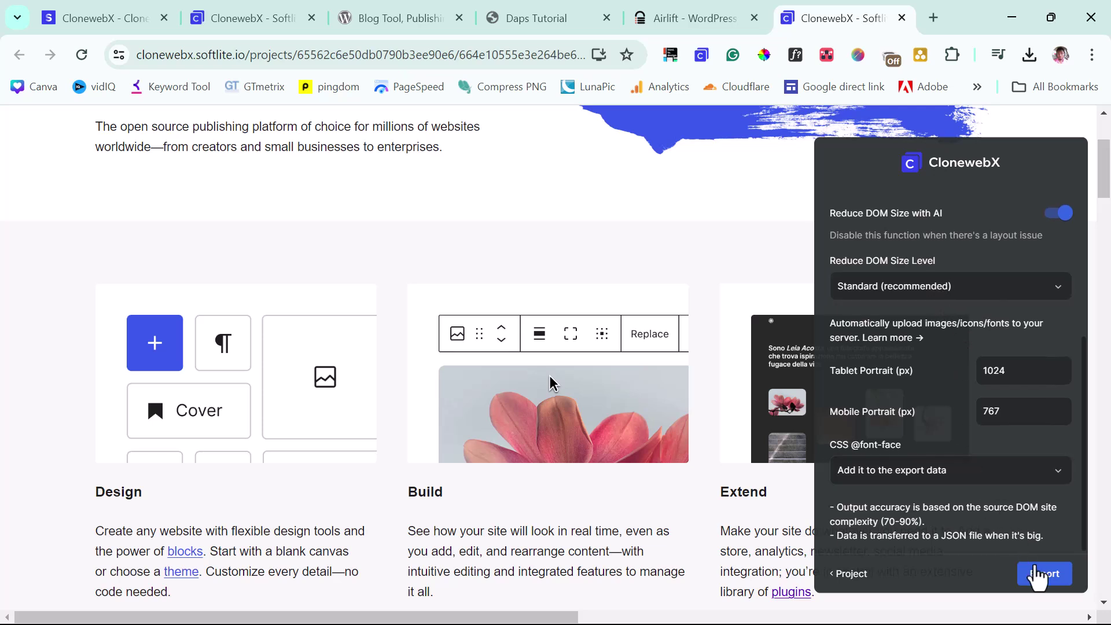
click(1041, 576)
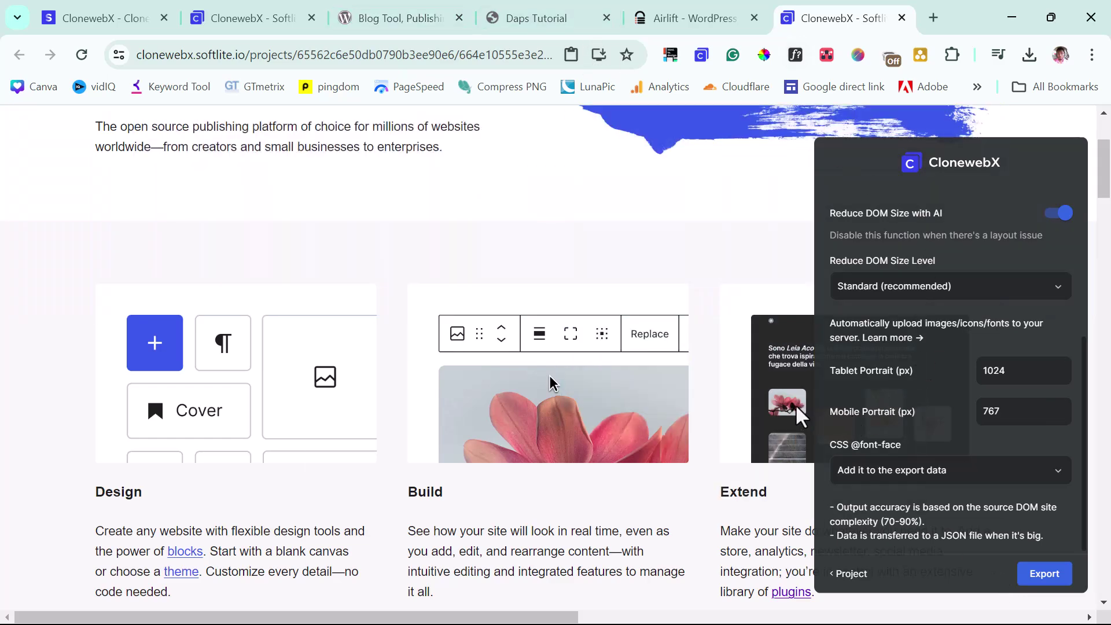
drag(550, 376, 547, 19)
click(544, 18)
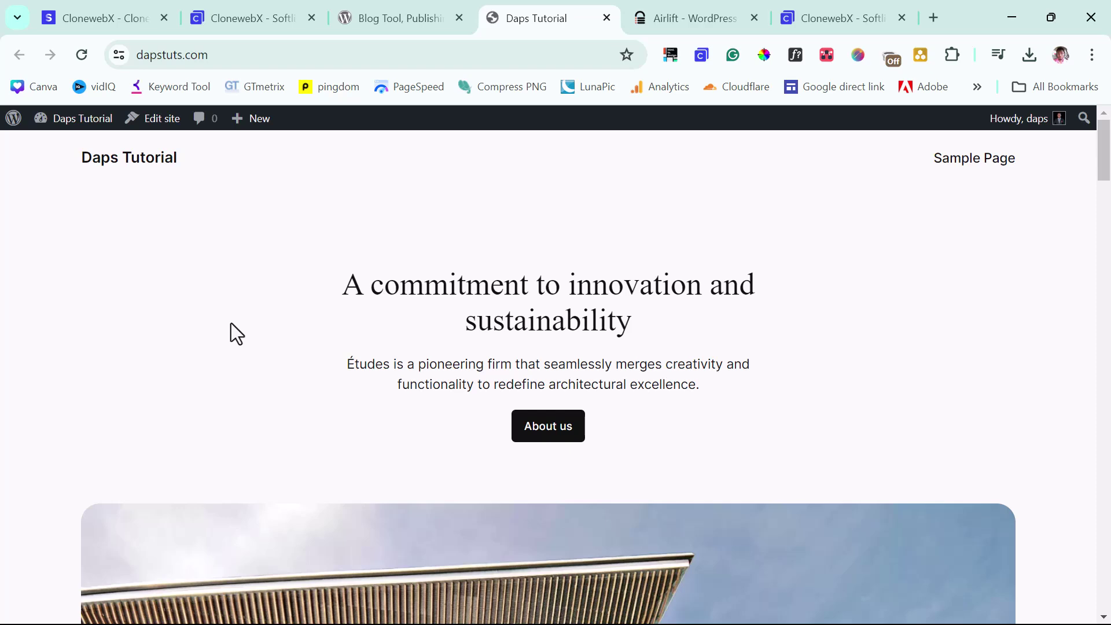
Open hostinger.com and review its hosting plans, including the $3.99/mo Business plan.
click(934, 19)
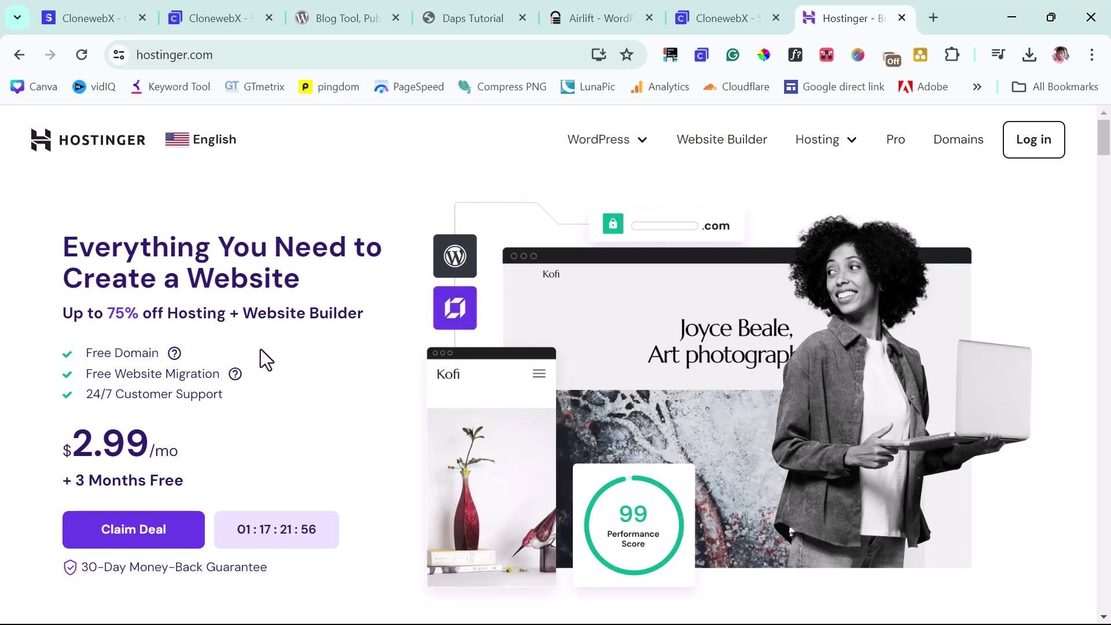
click(136, 541)
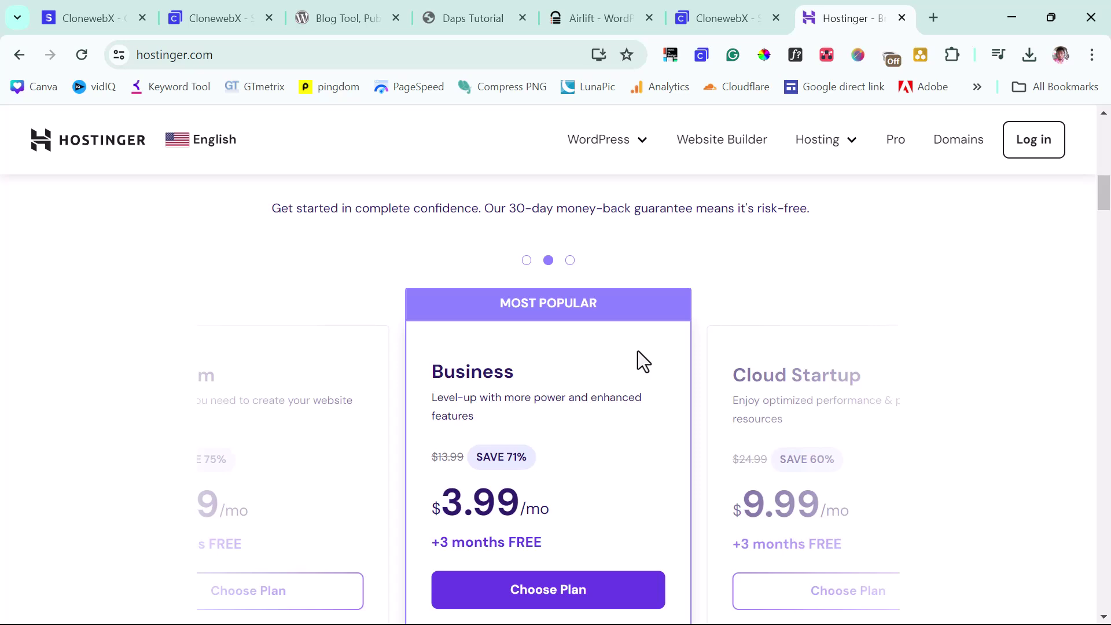
scroll(648, 377, down, 6)
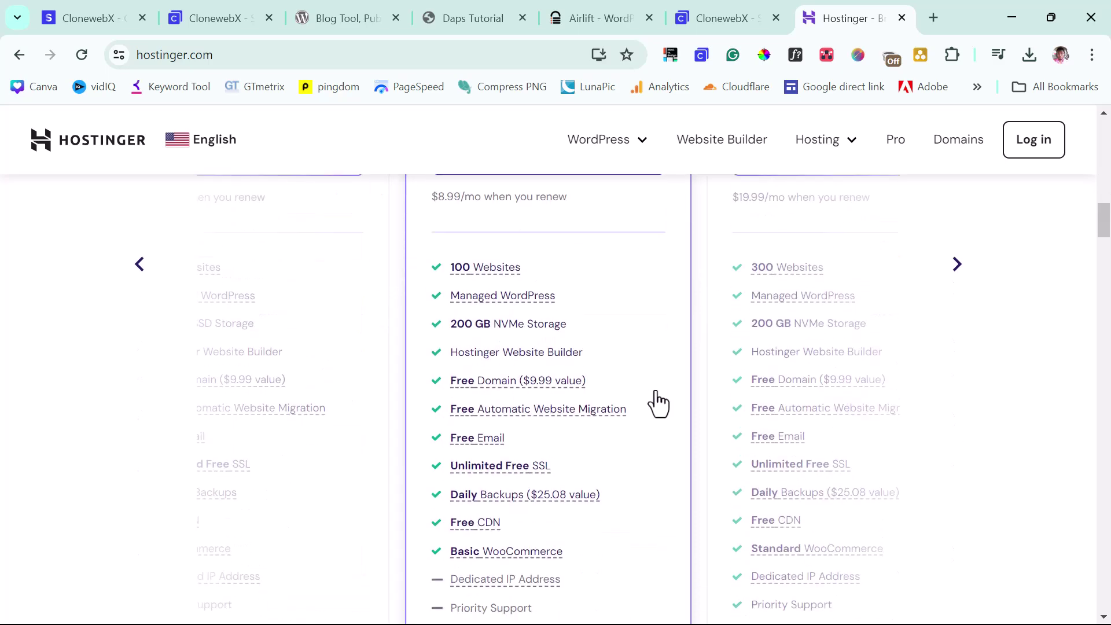
scroll(655, 392, up, 15)
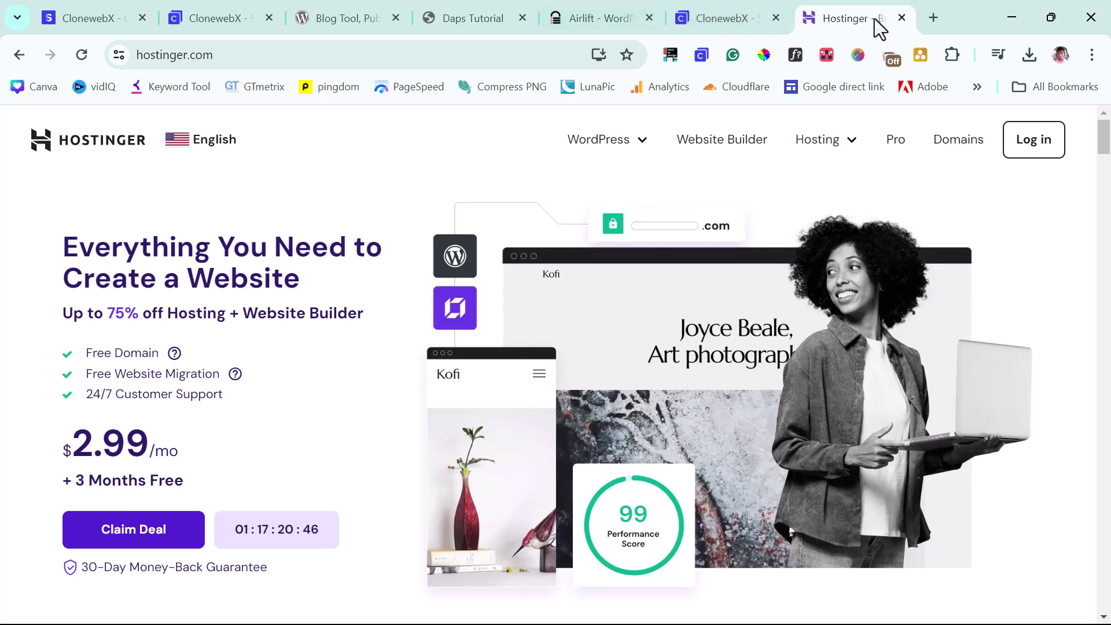
Close Hostinger, search the plugin directory for 'elementor' and install Elementor Website Builder.
click(900, 19)
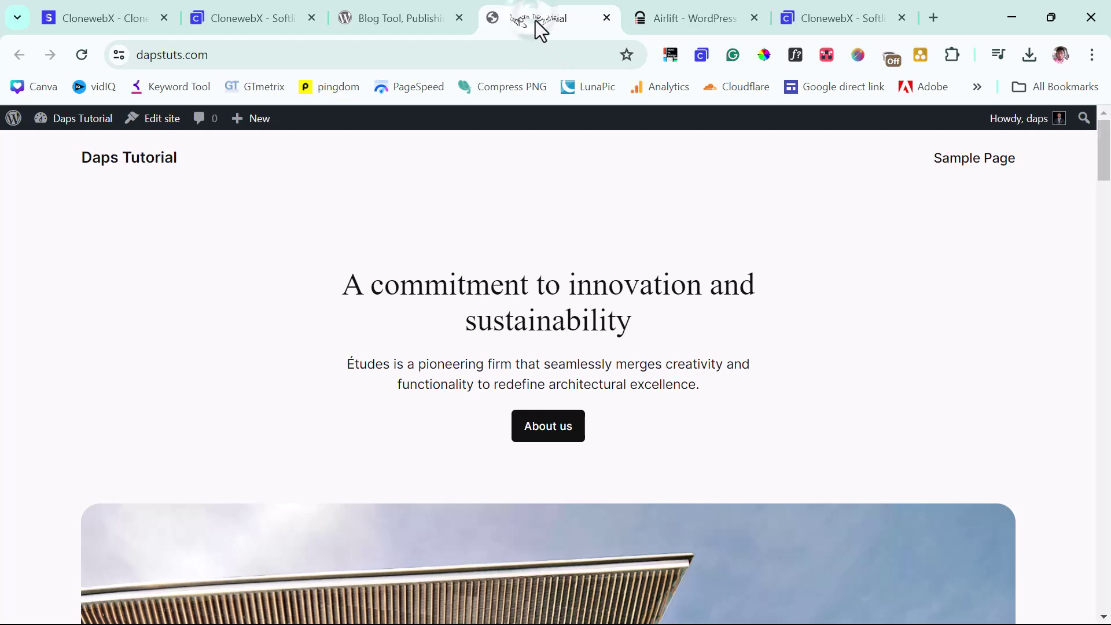
mouse_move(75, 124)
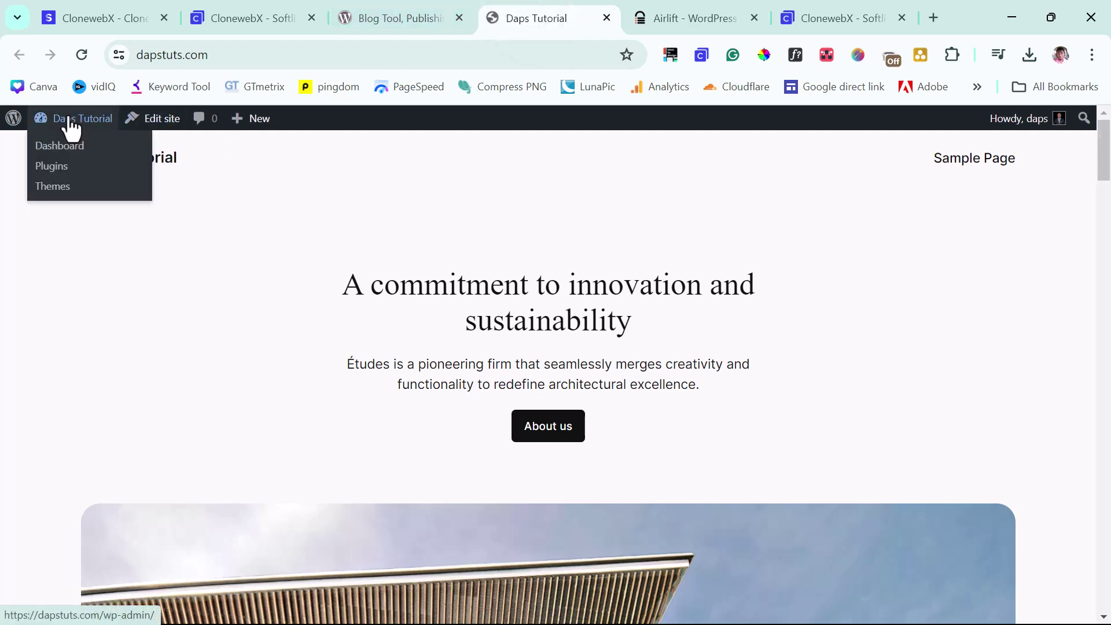
click(63, 147)
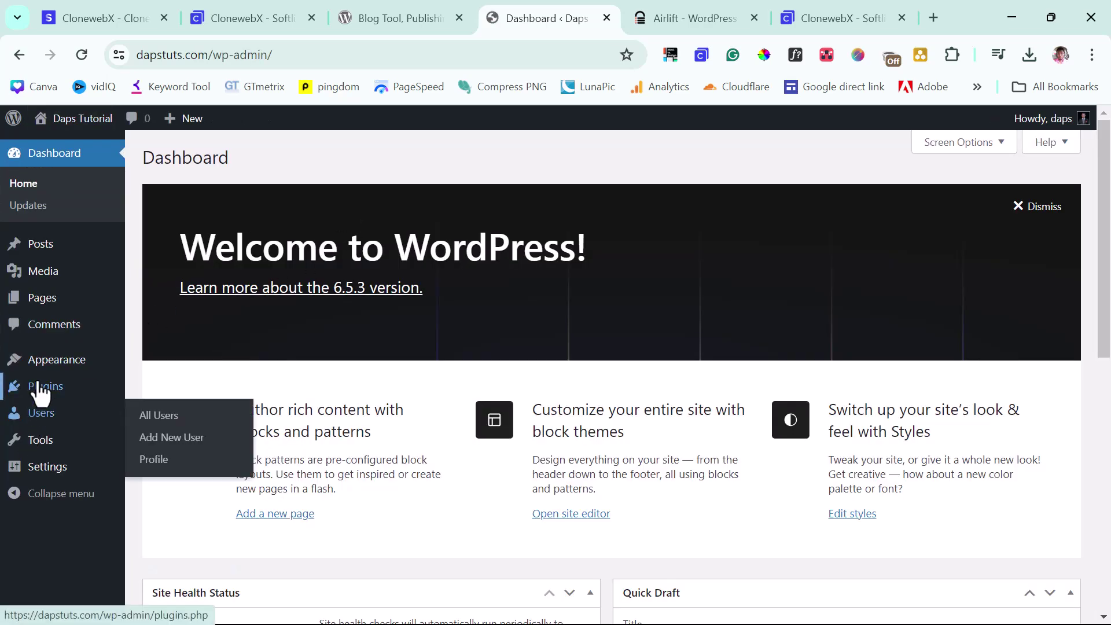
mouse_move(50, 387)
click(168, 415)
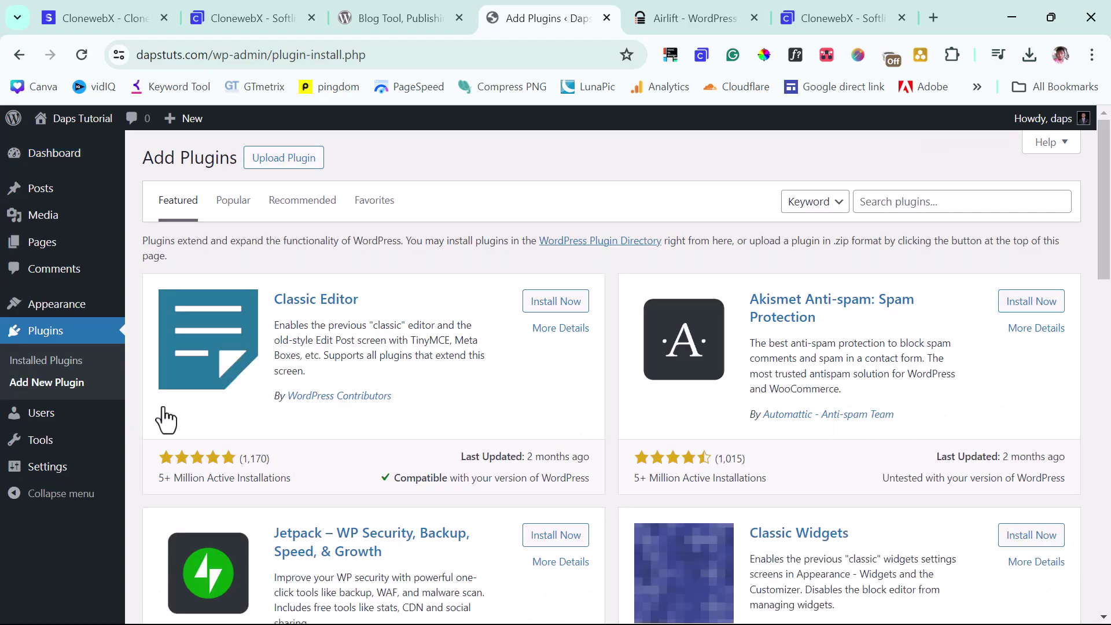
click(893, 202)
text(eleme)
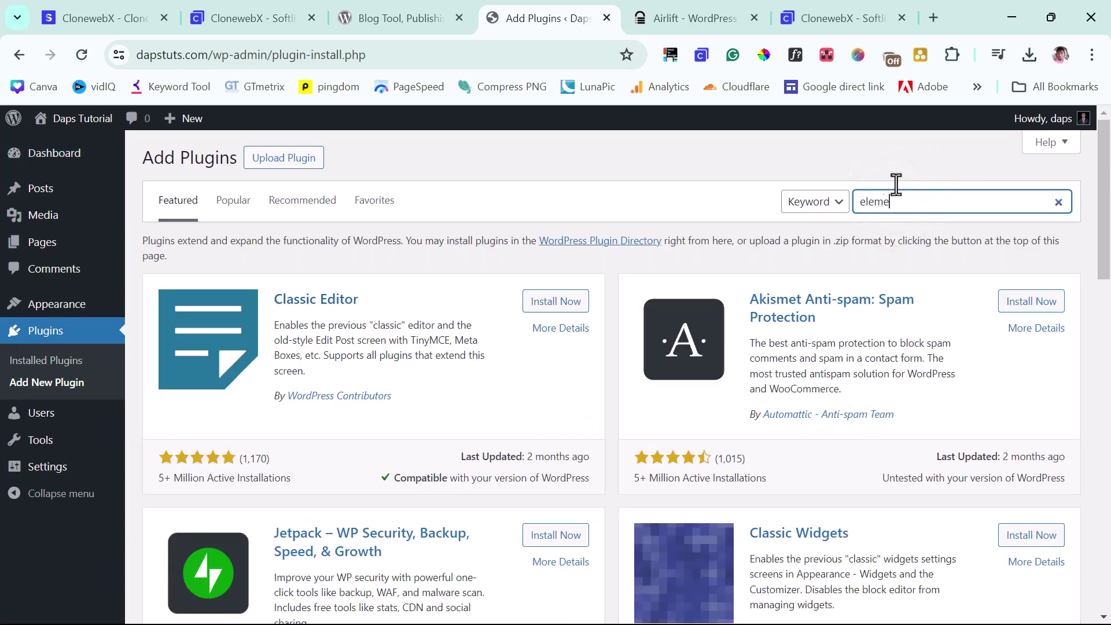
text(ntor)
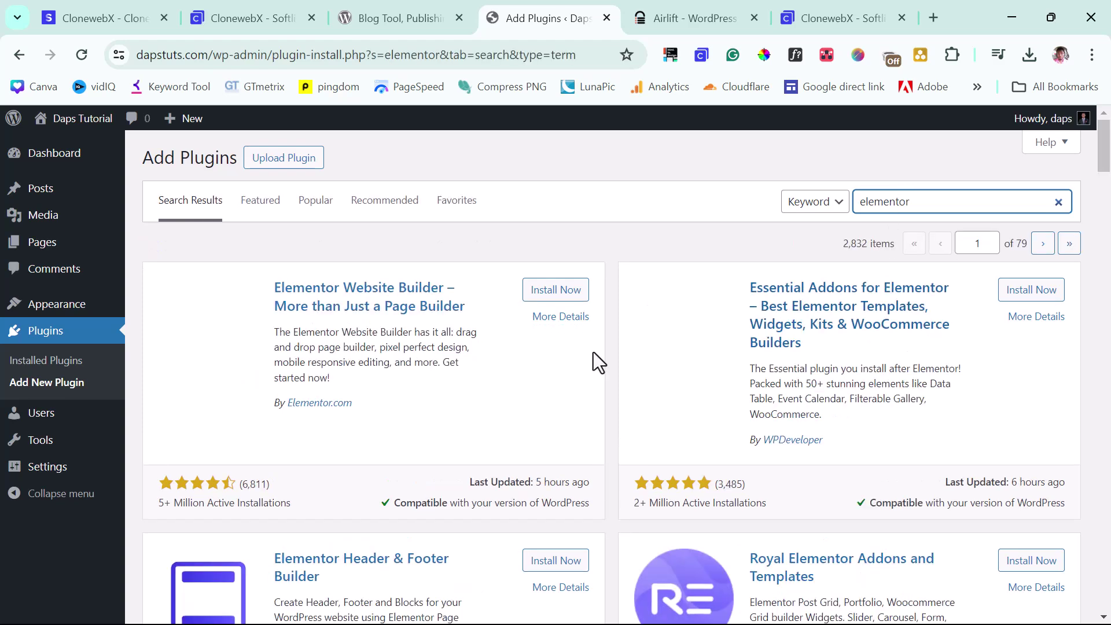
click(555, 293)
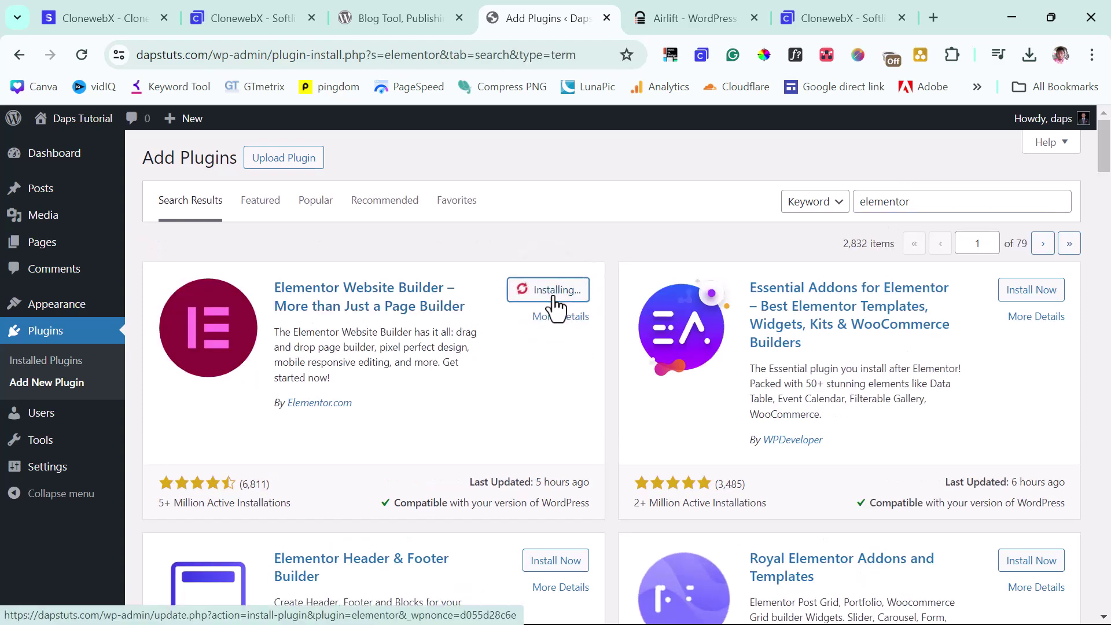
Upload, install and activate softlite-io-integration (2).zip, then activate Elementor.
click(273, 162)
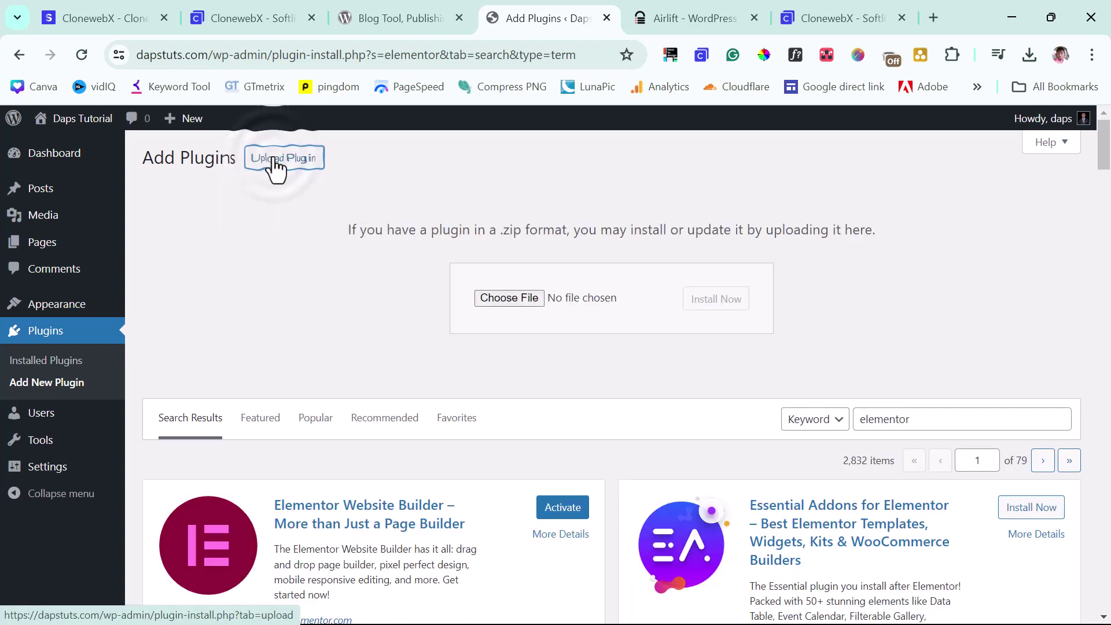
click(1030, 60)
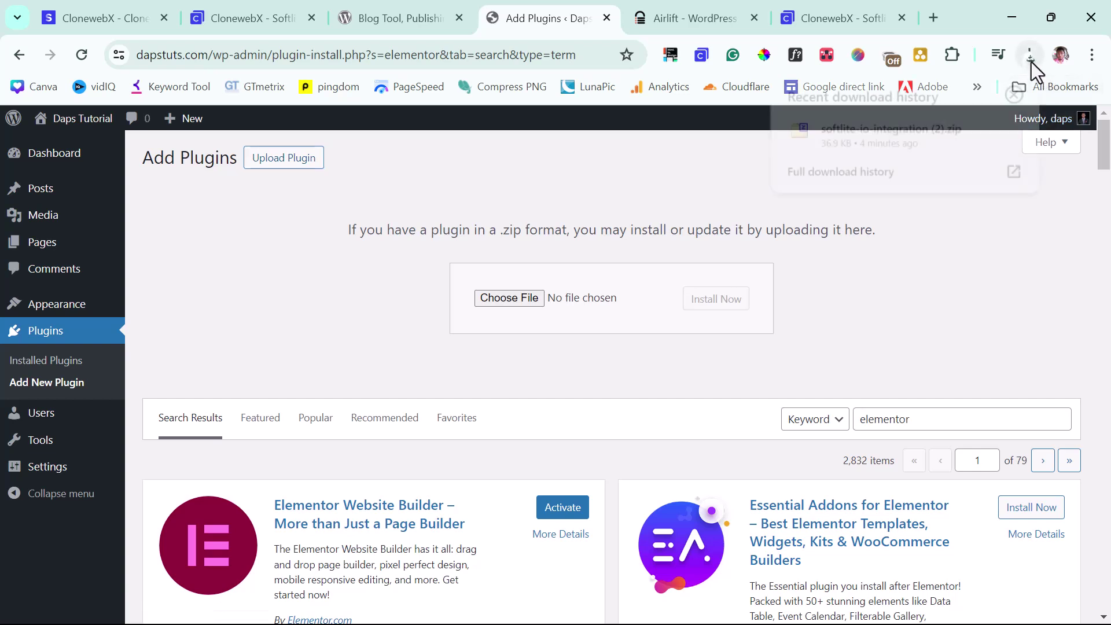
drag(872, 134, 505, 296)
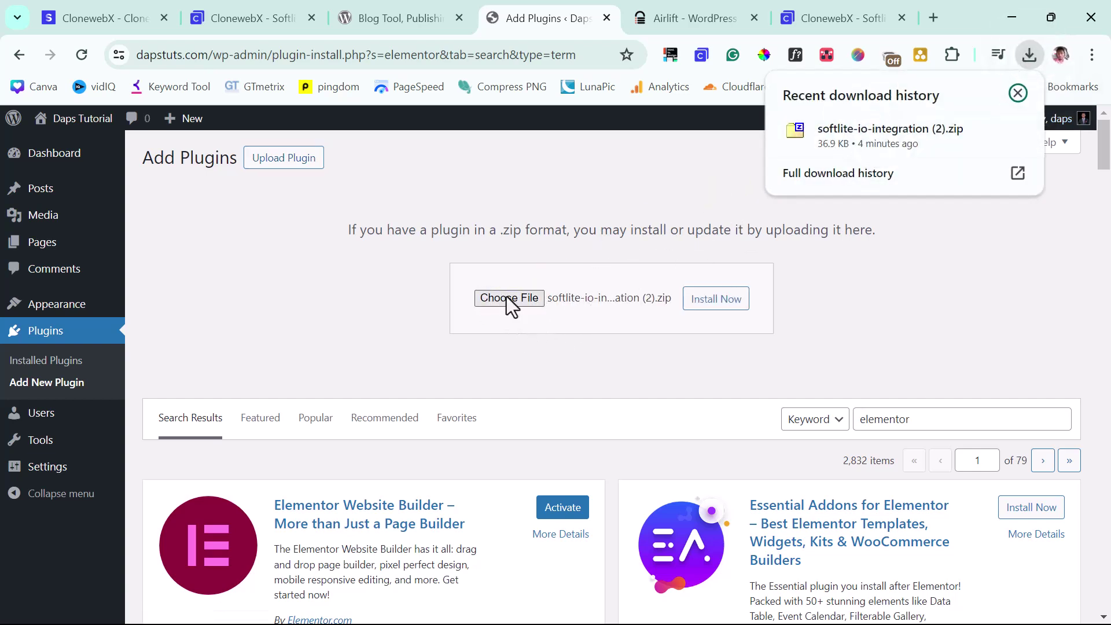
click(717, 299)
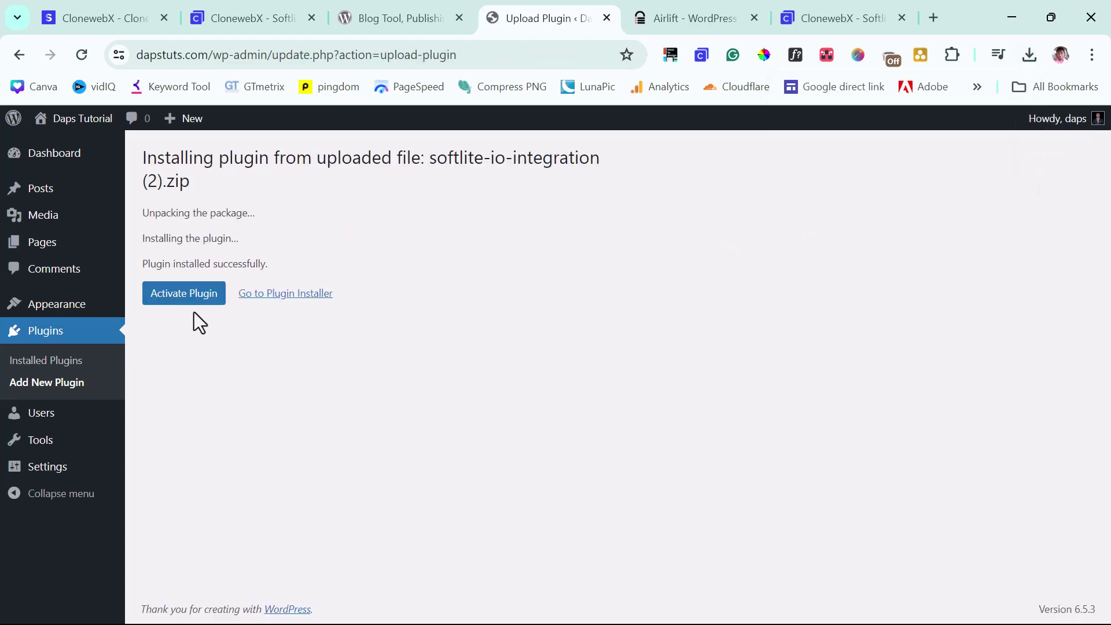
click(181, 304)
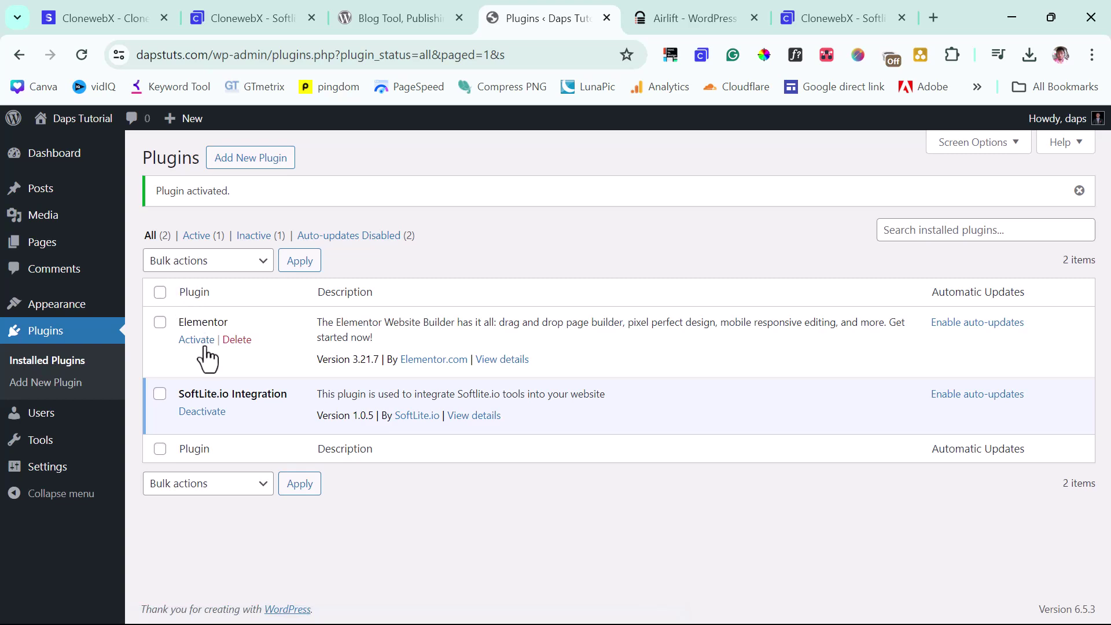
click(187, 340)
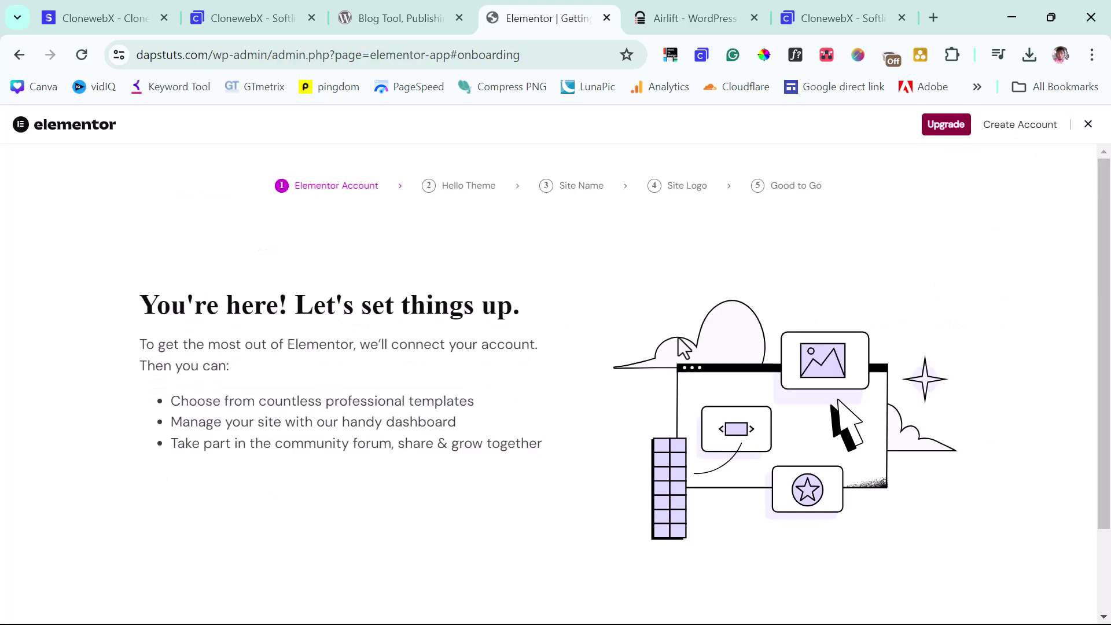
Dismiss the Elementor setup wizard, then create and publish a new page titled 'Home'.
click(1088, 124)
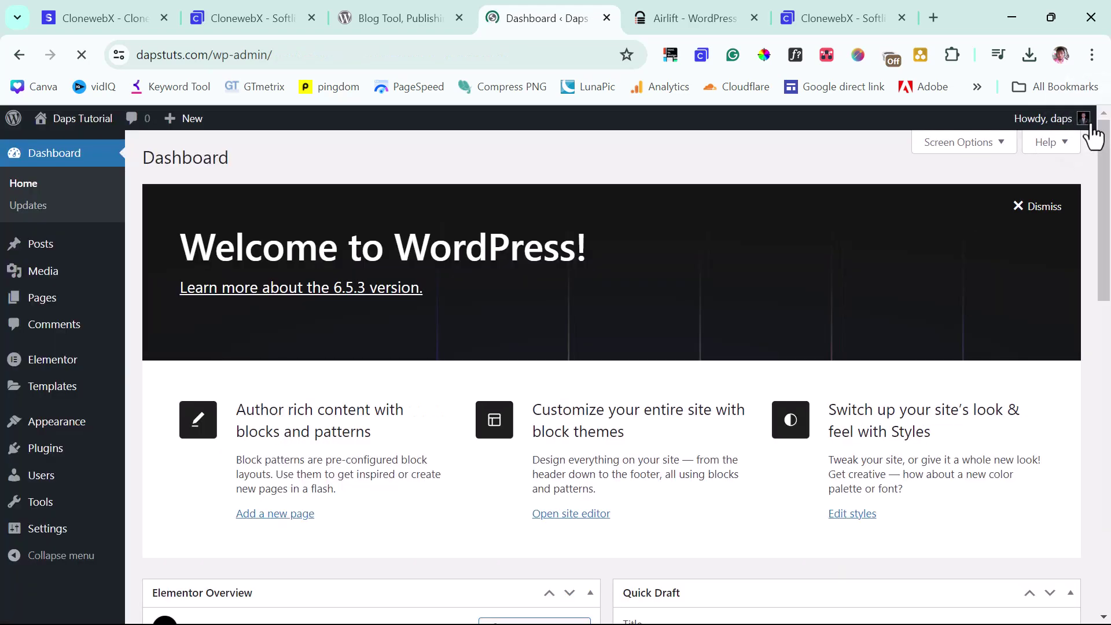
mouse_move(1094, 136)
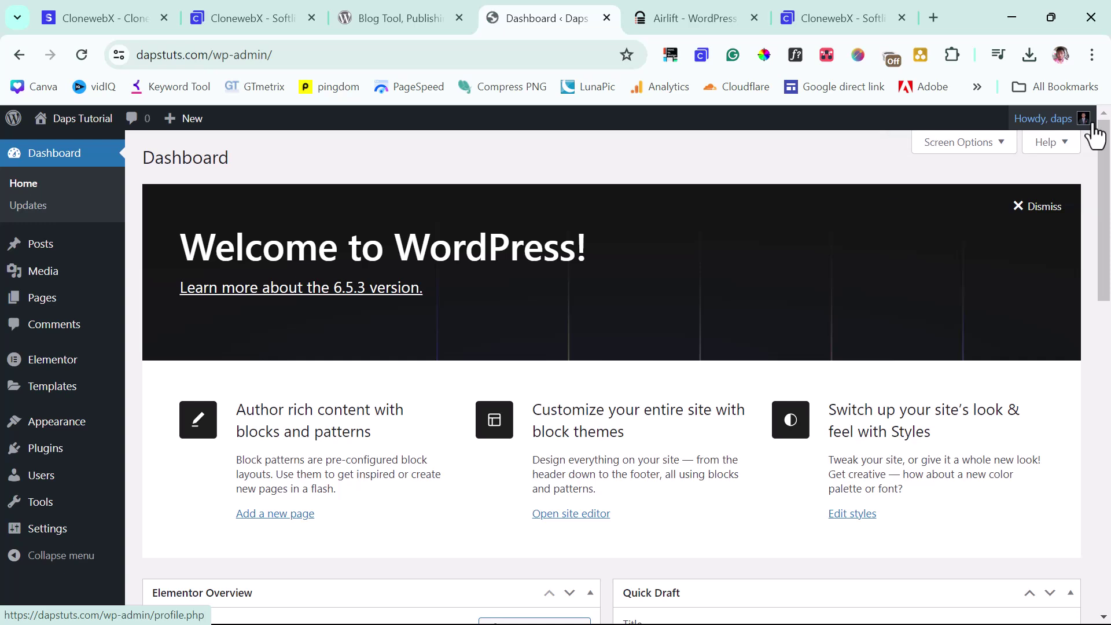
mouse_move(23, 301)
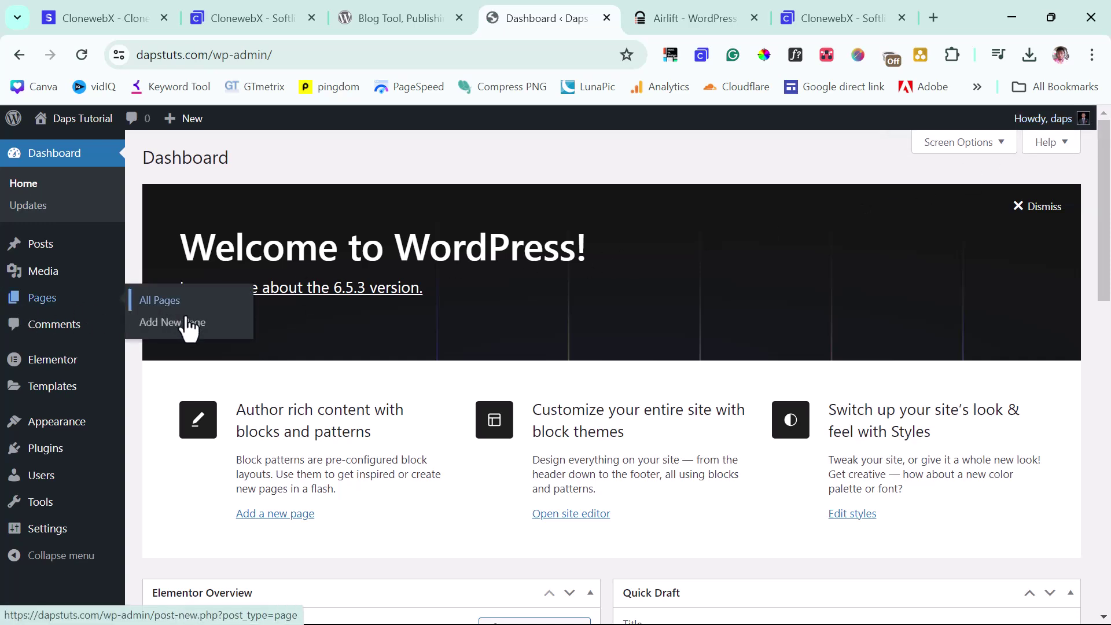
click(172, 328)
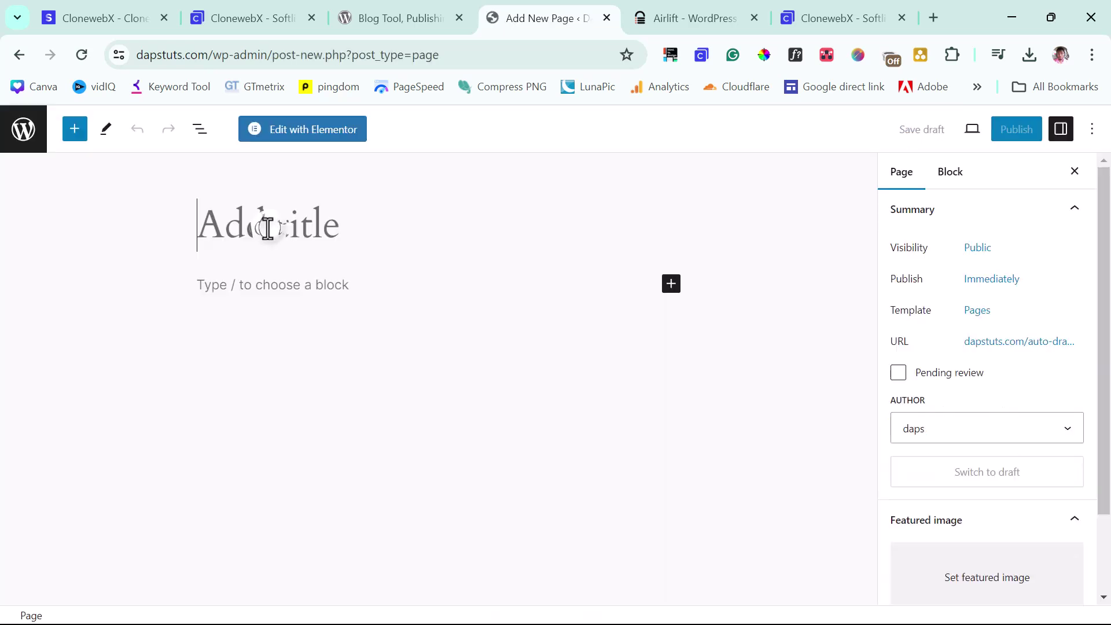
text(Home)
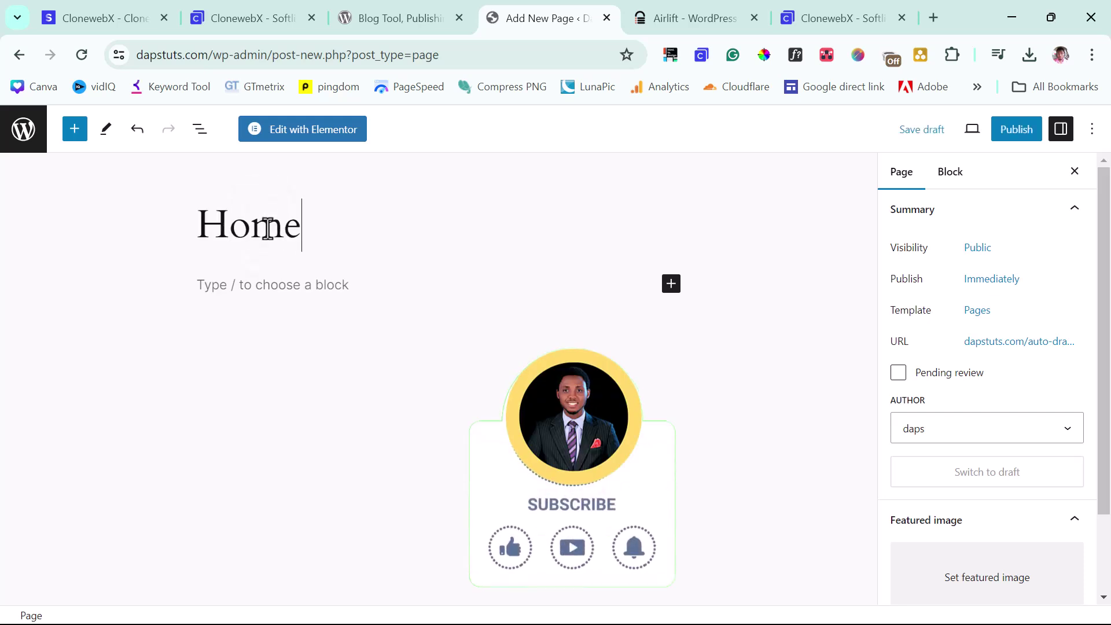
click(1033, 145)
click(974, 139)
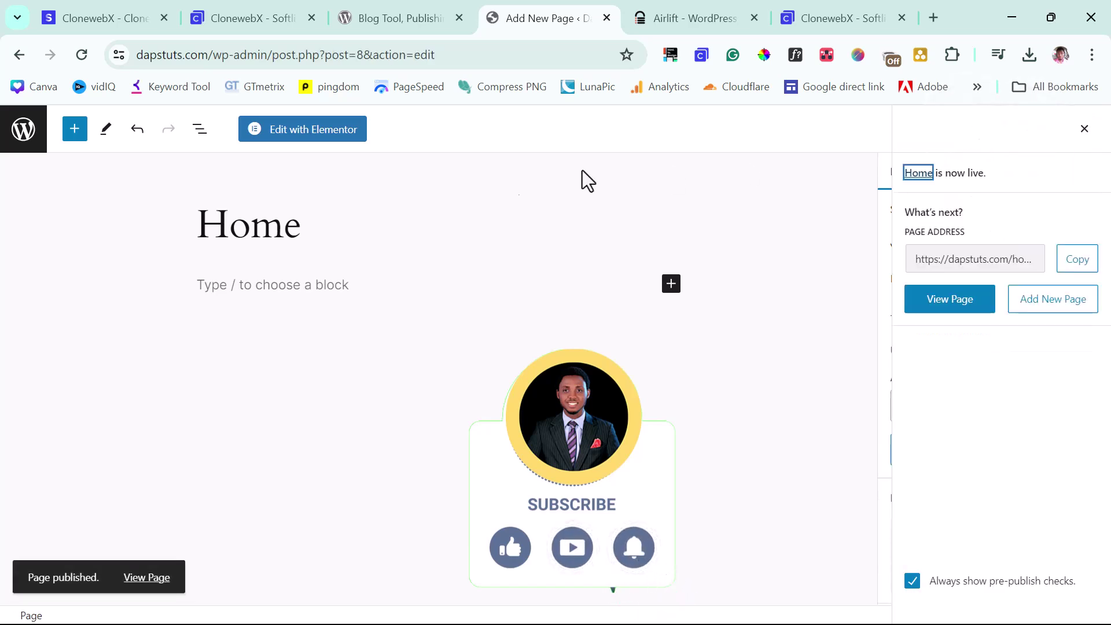
Open the Home page in Elementor and set its Page Layout to Elementor Canvas.
click(293, 131)
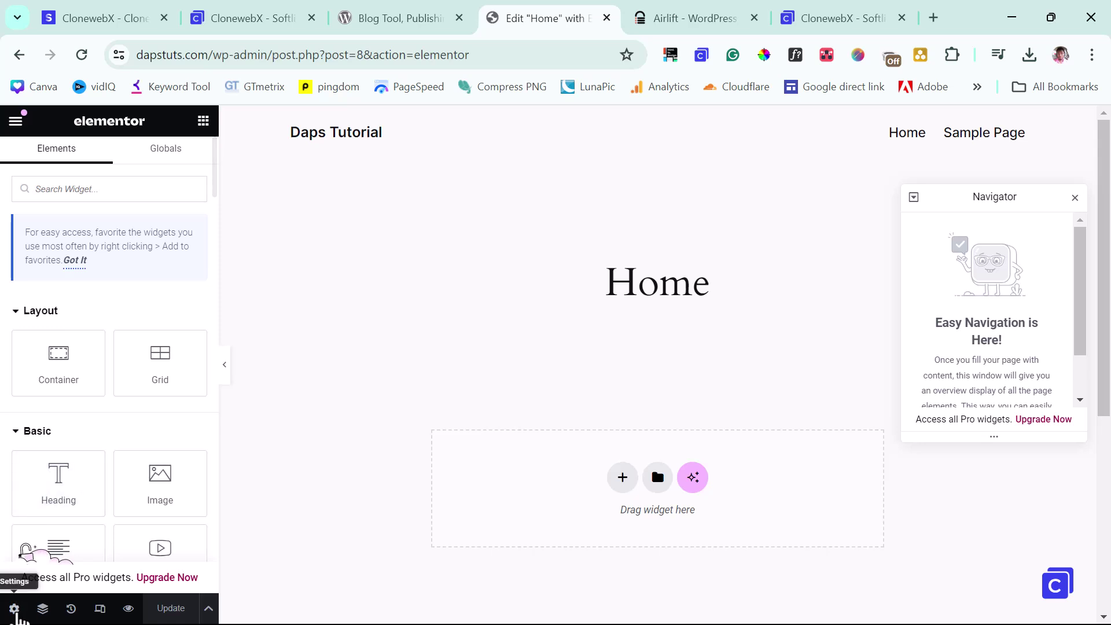
click(14, 609)
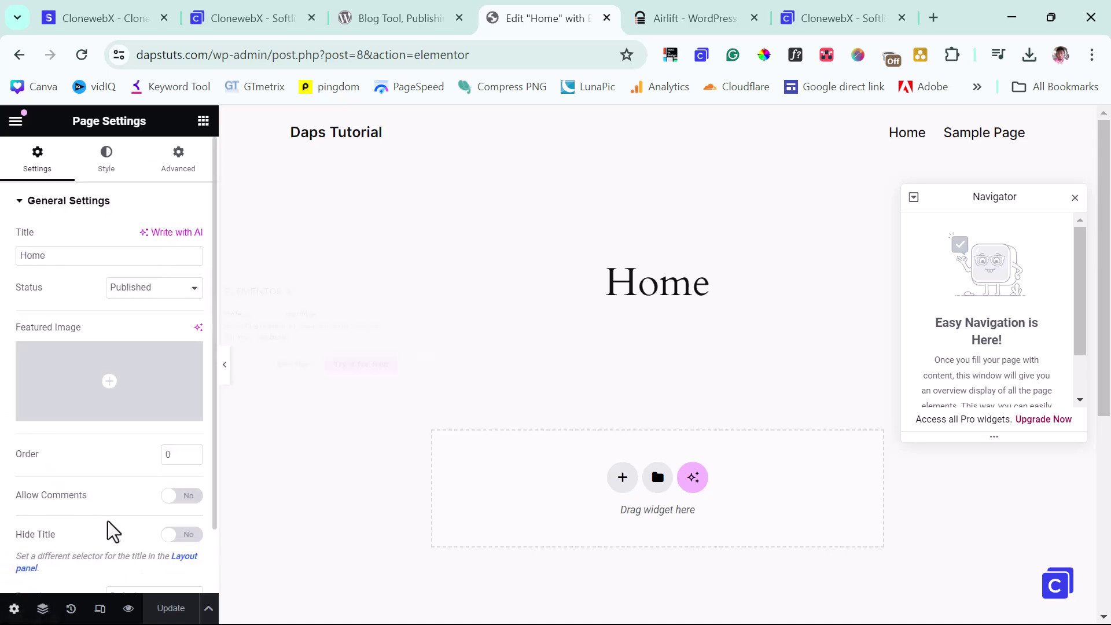
scroll(110, 522, down, 1)
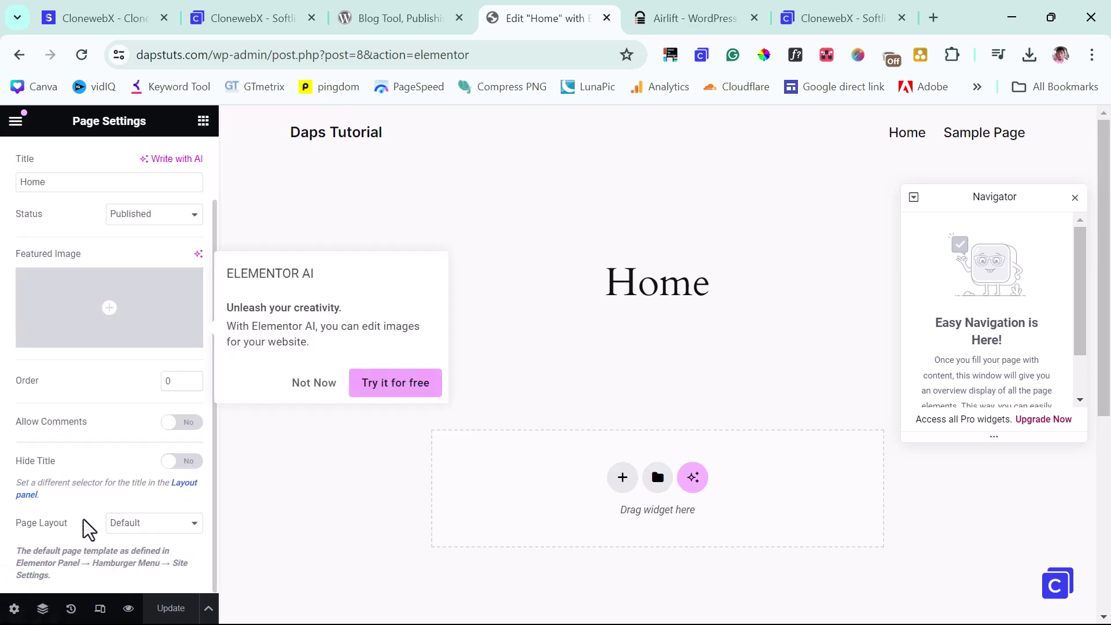
click(122, 524)
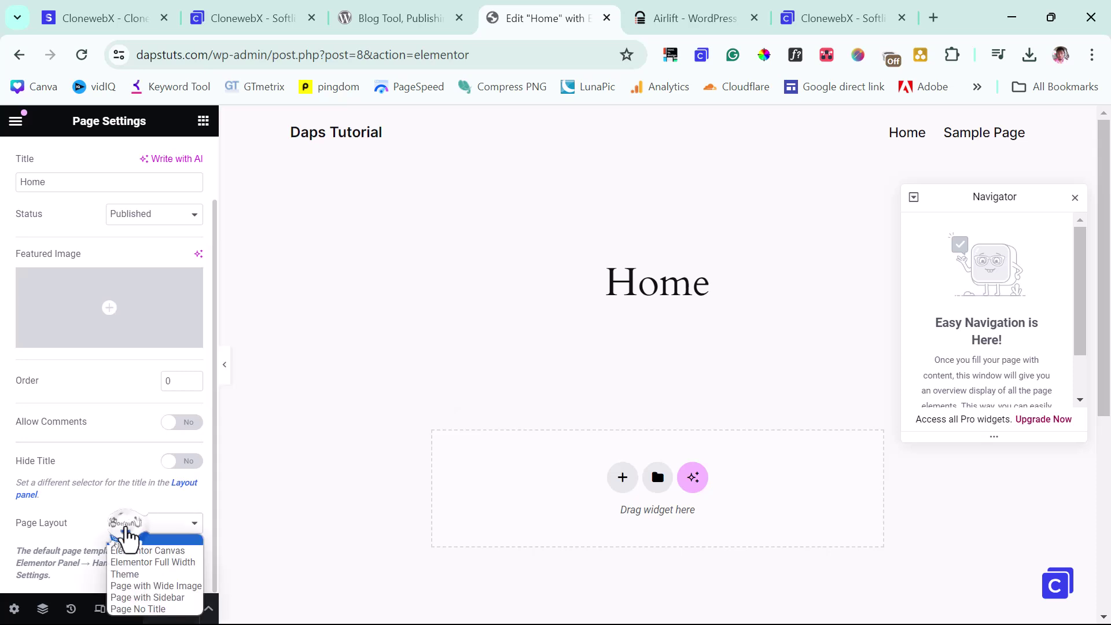
click(138, 555)
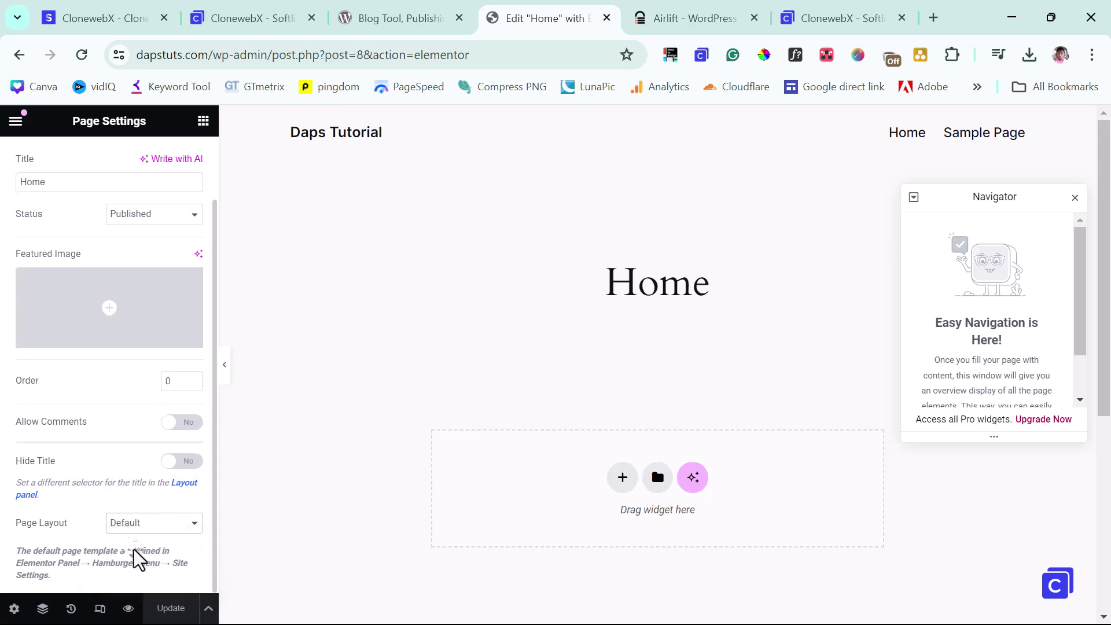
click(173, 392)
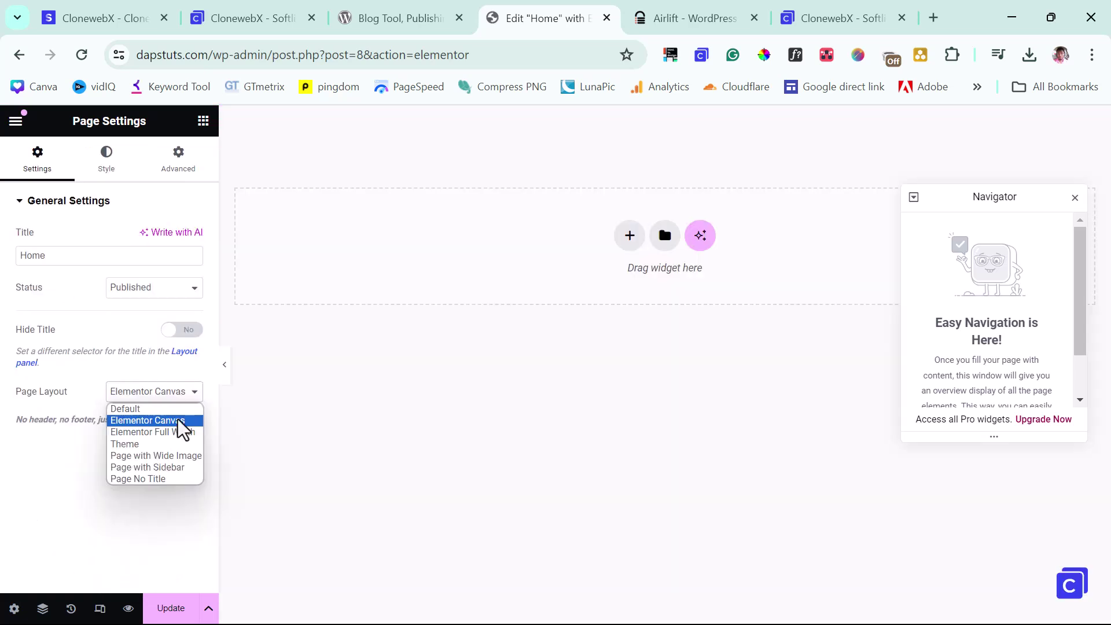
click(22, 512)
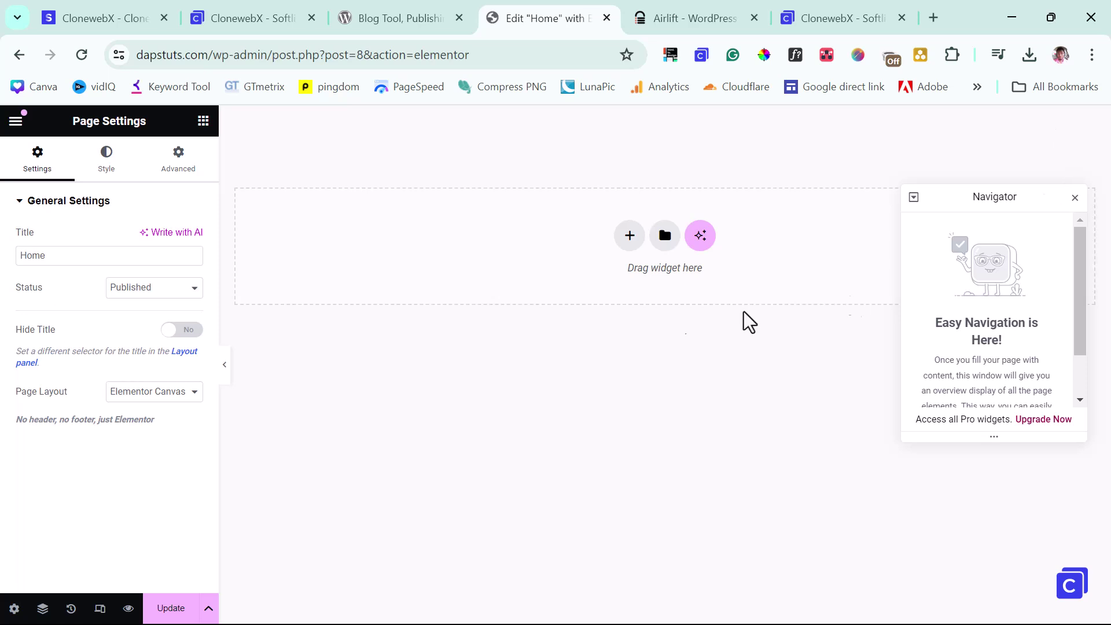
Paste the copied wordpress.org content into the empty Home page using Paste from other site.
right_click(493, 255)
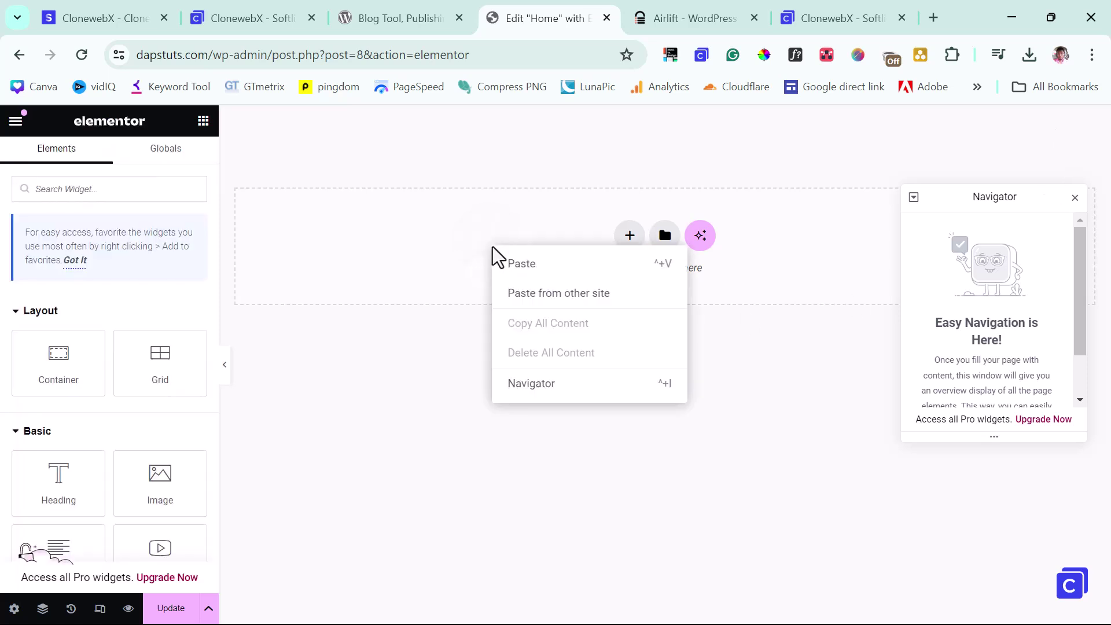
click(538, 293)
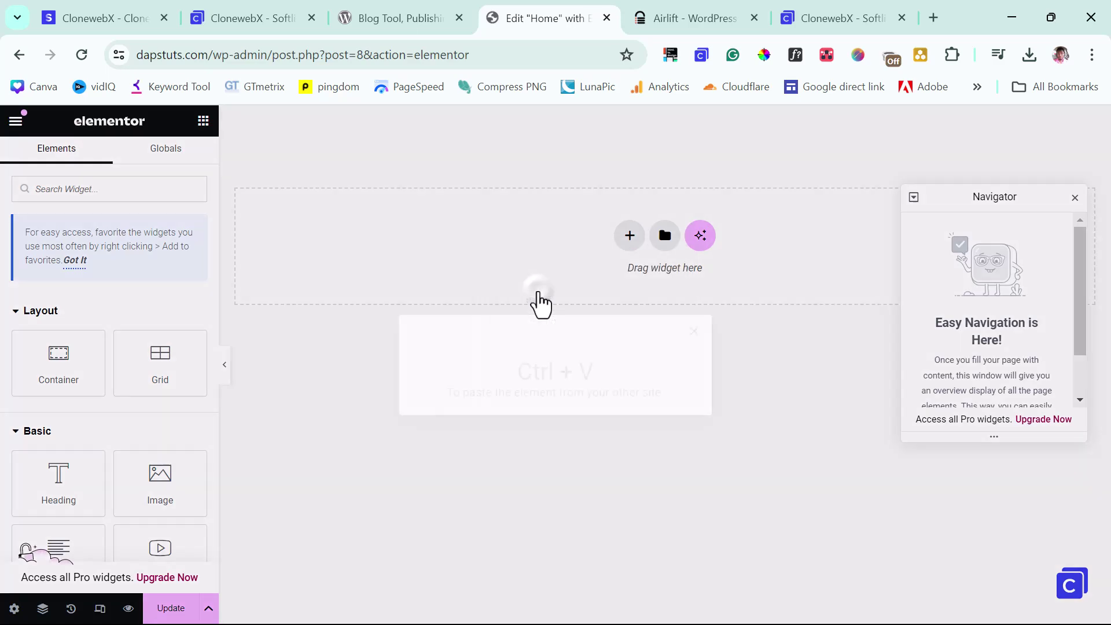
key(ctrl+v)
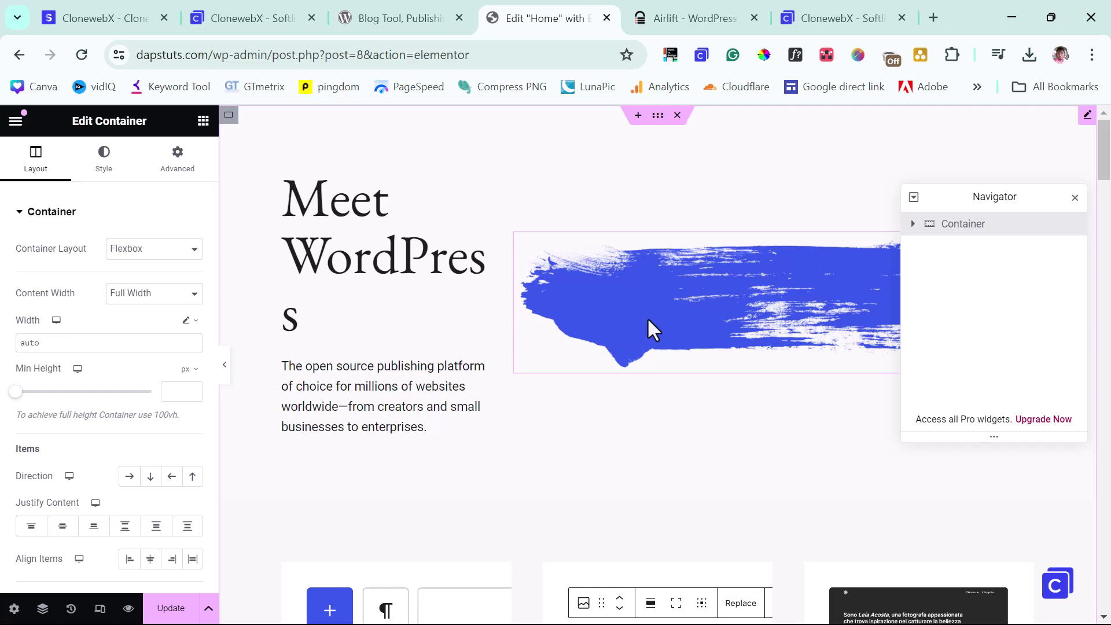
Preview the pasted Meet WordPress content with the editor panel hidden, then restore the panel.
click(226, 379)
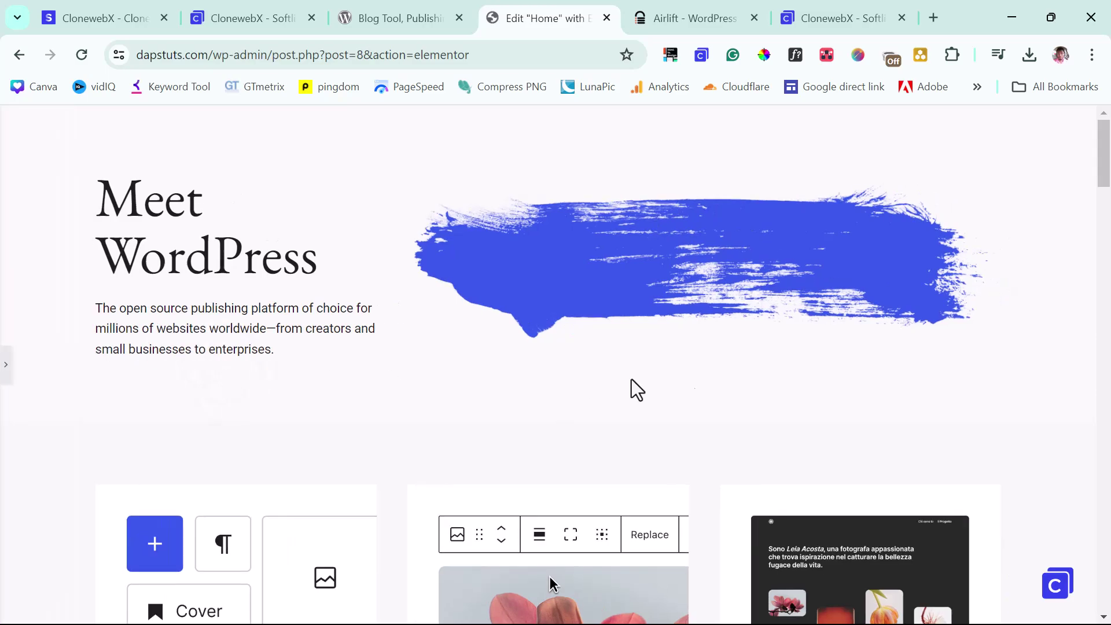
scroll(700, 380, down, 20)
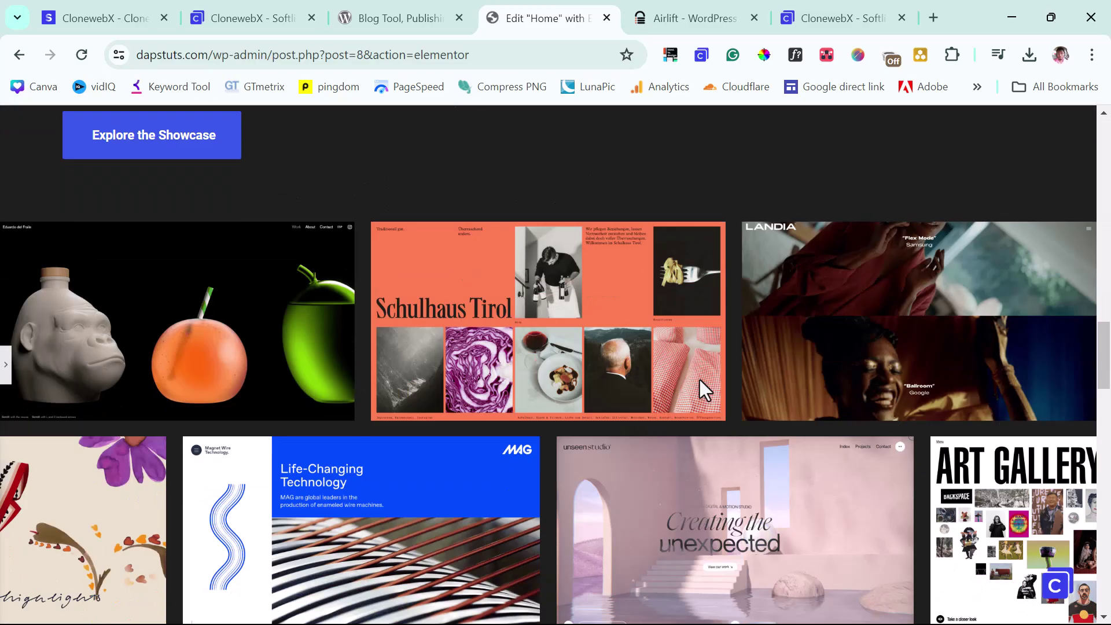
scroll(700, 381, down, 15)
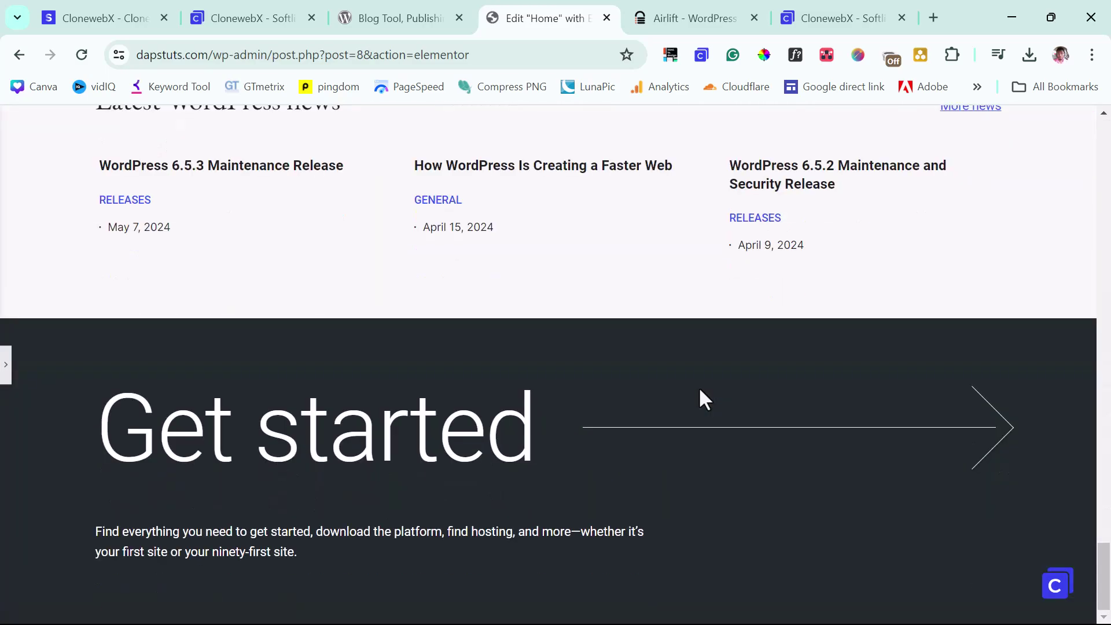
scroll(699, 387, up, 20)
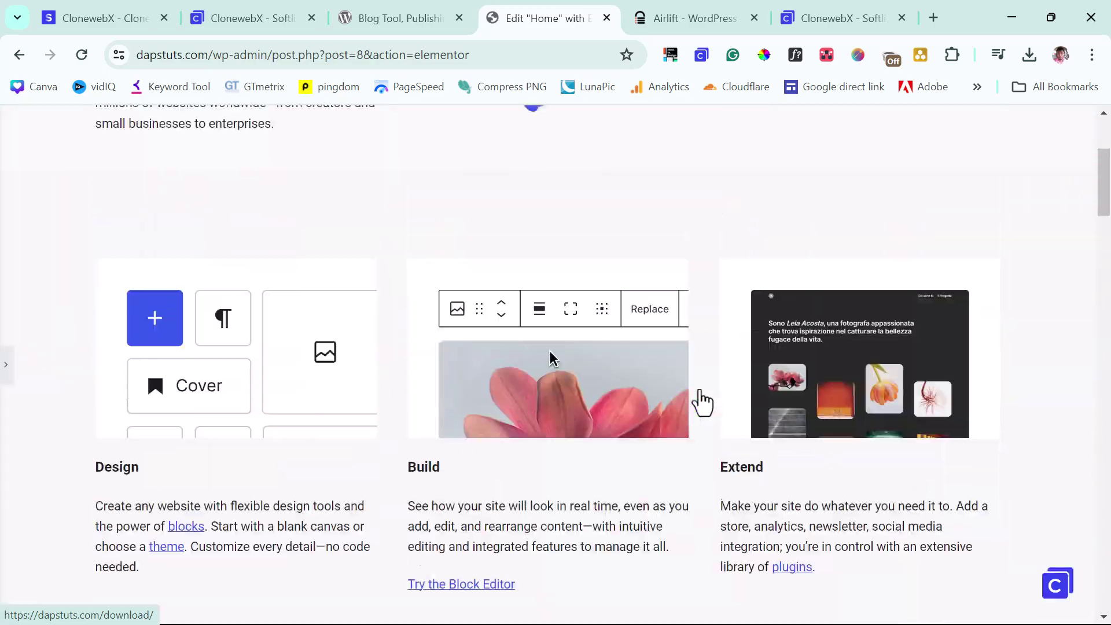
click(6, 373)
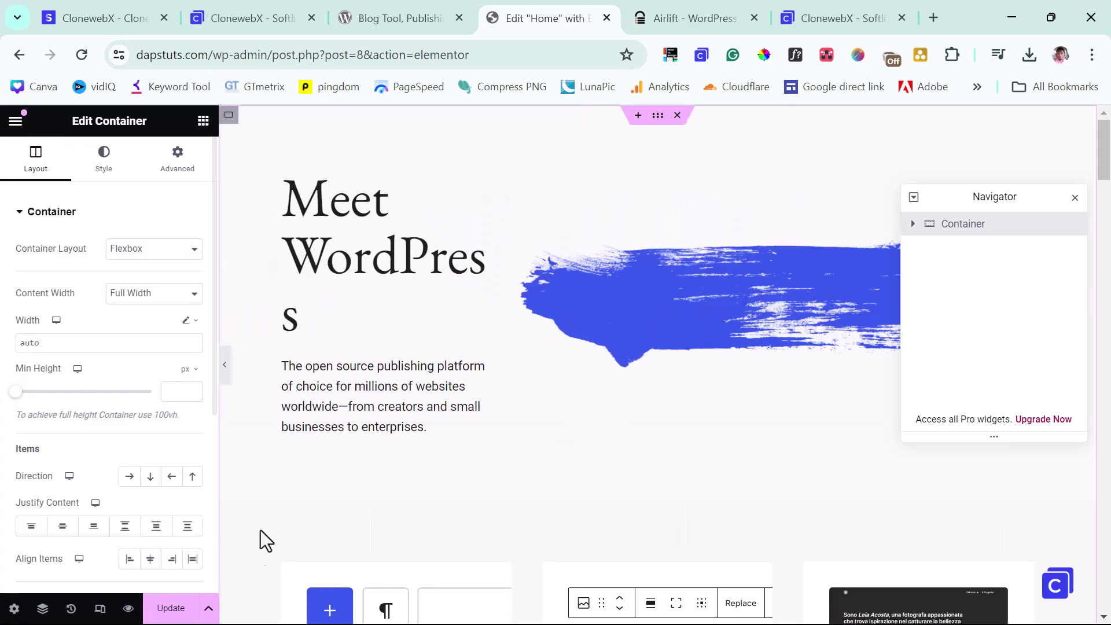
Save the Home page with Update and open the live page from the main menu.
click(170, 609)
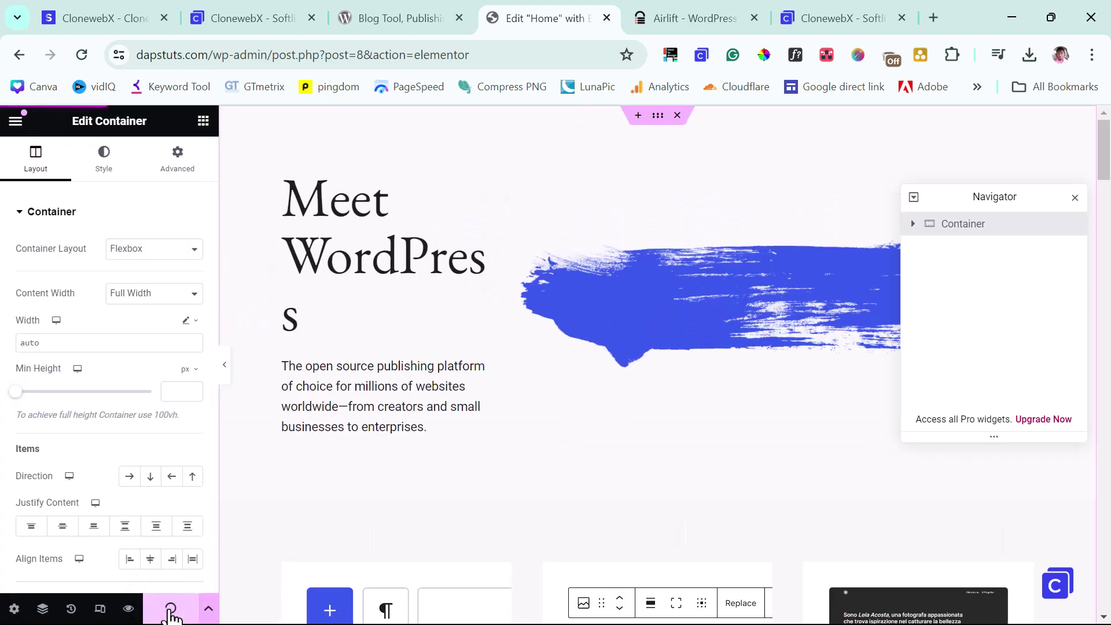
click(16, 122)
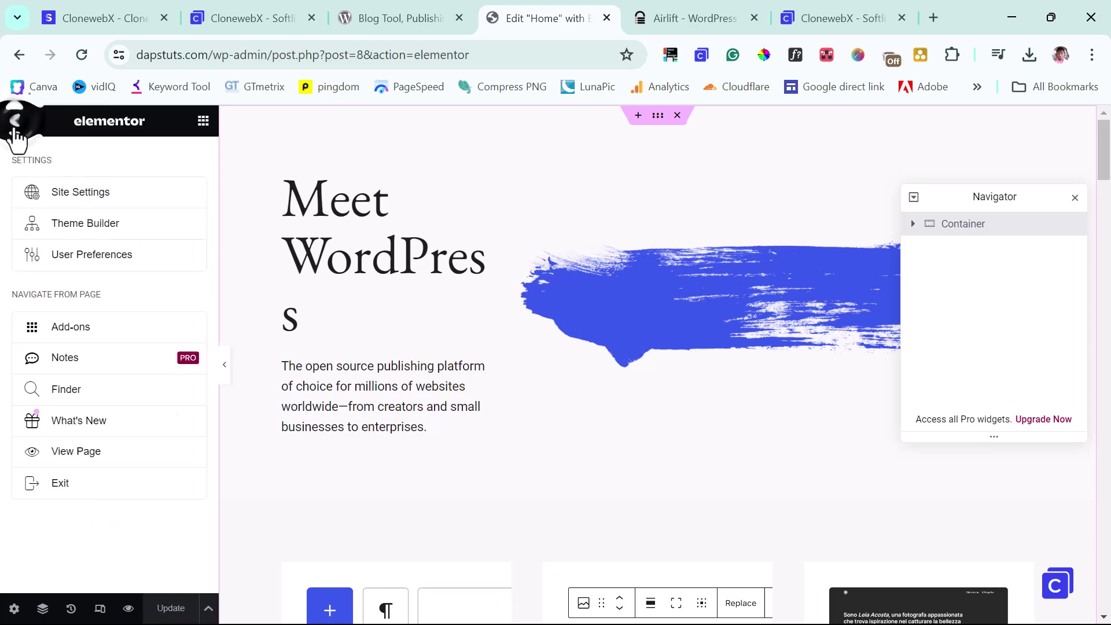
click(72, 454)
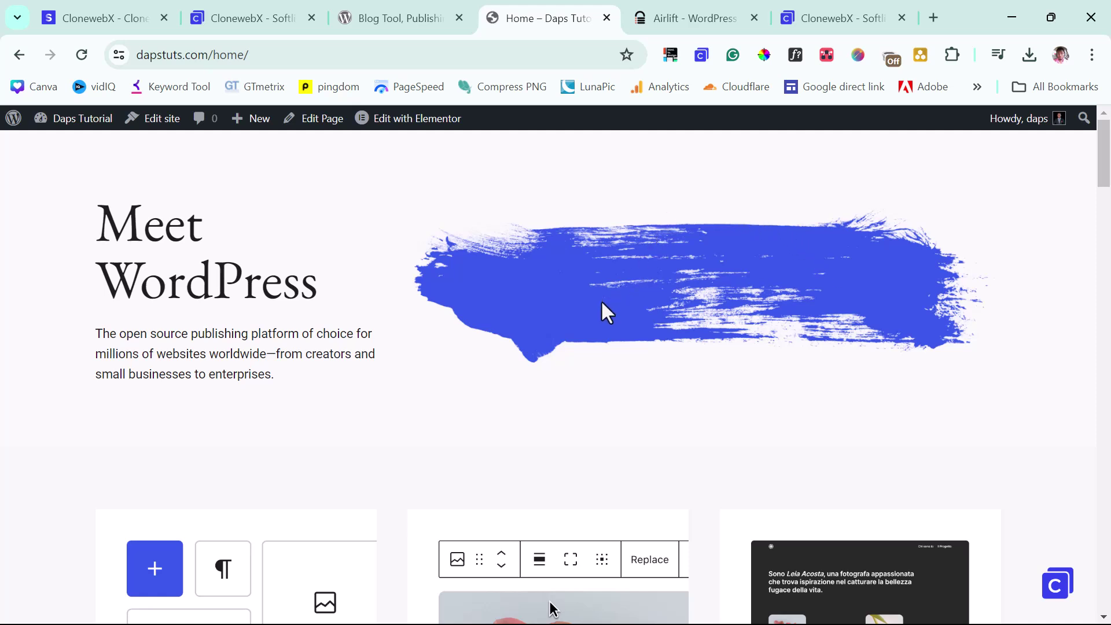
Review the live dapstuts.com/home/ page showing the cloned Meet WordPress content.
mouse_move(67, 119)
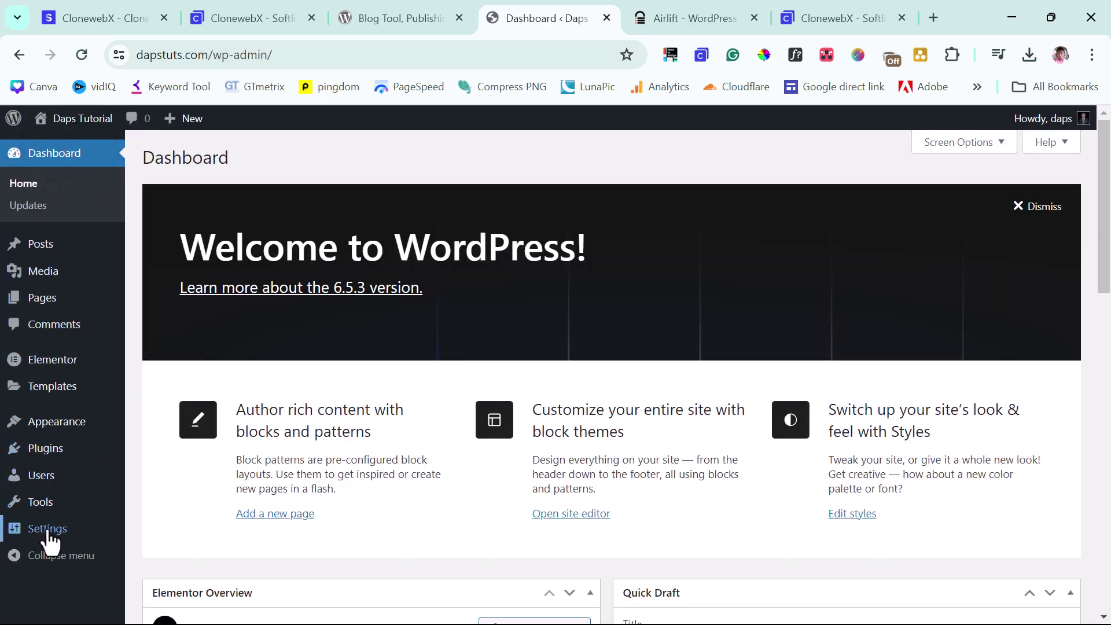
In Reading Settings, make Home the static homepage, save, and visit the site.
mouse_move(48, 533)
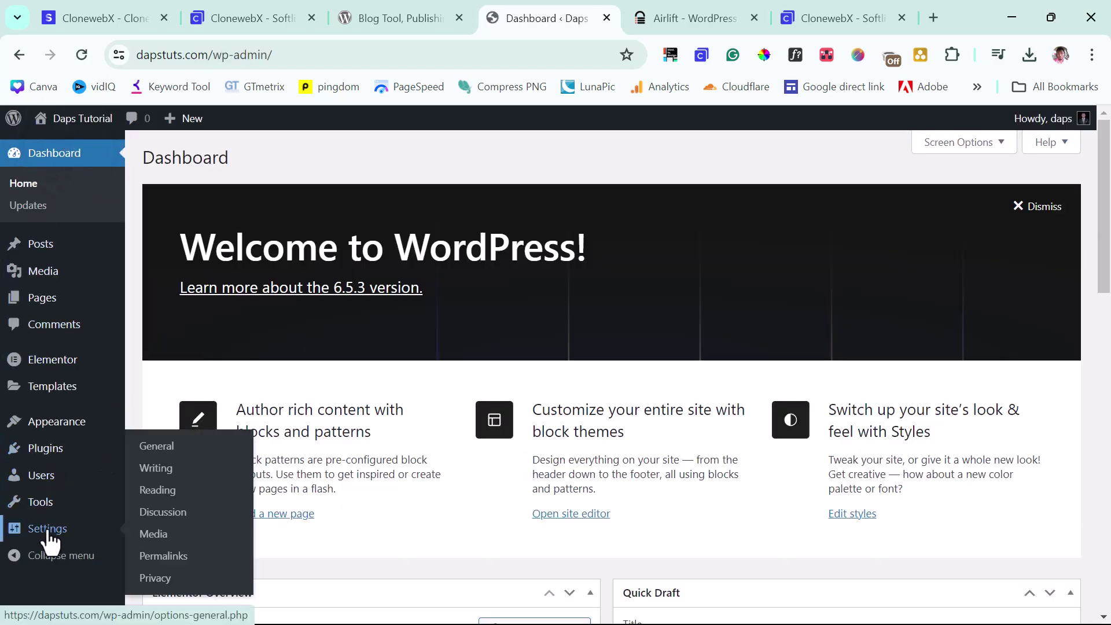
click(165, 493)
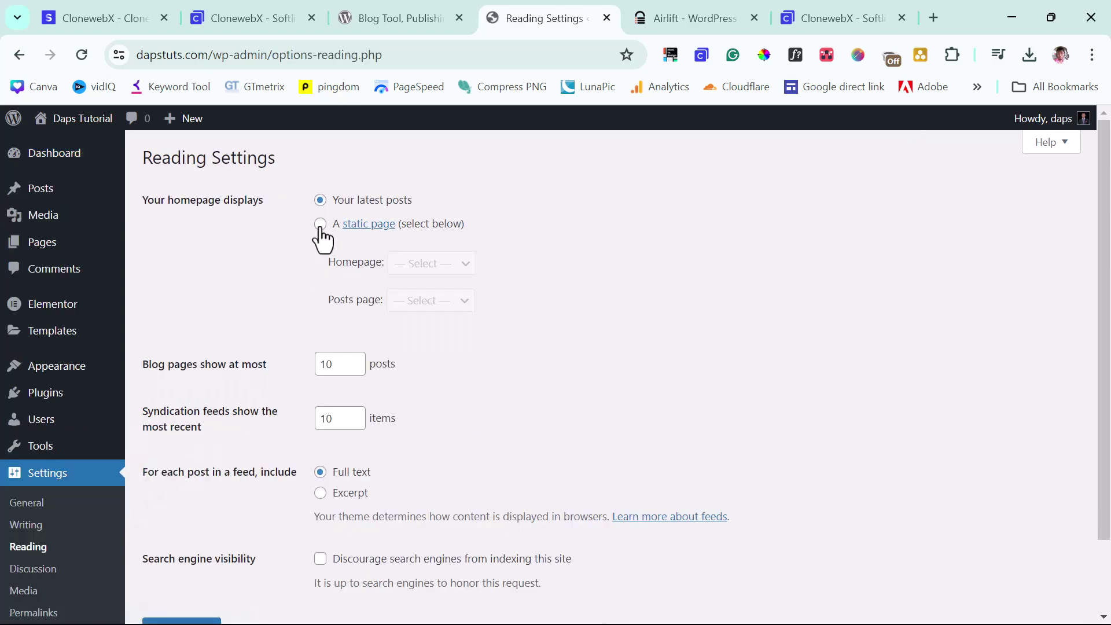
click(320, 225)
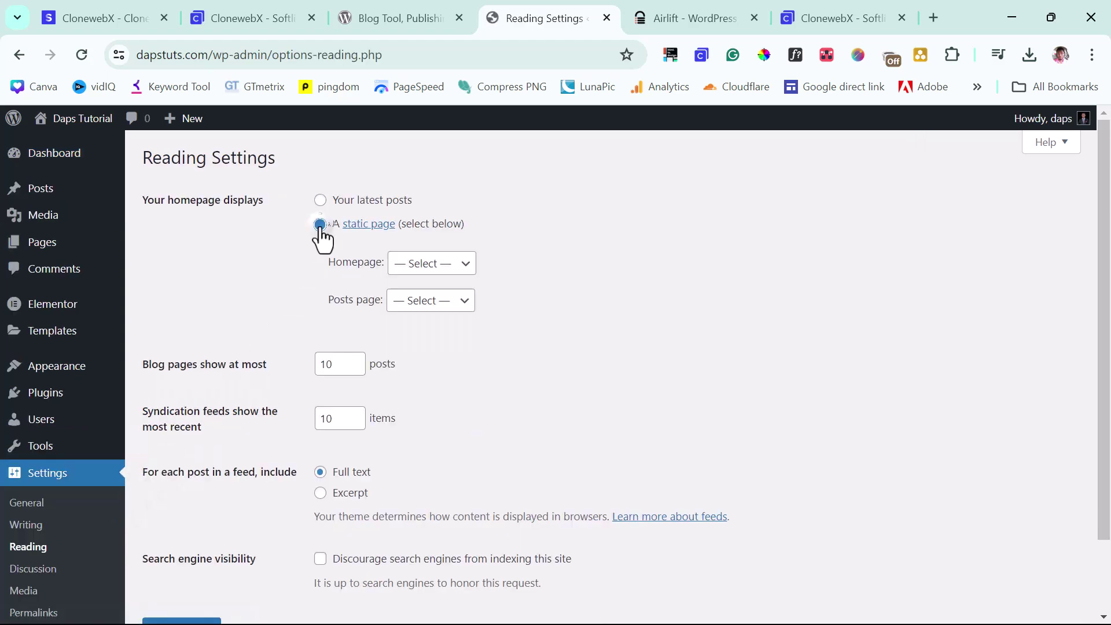
click(447, 270)
click(426, 303)
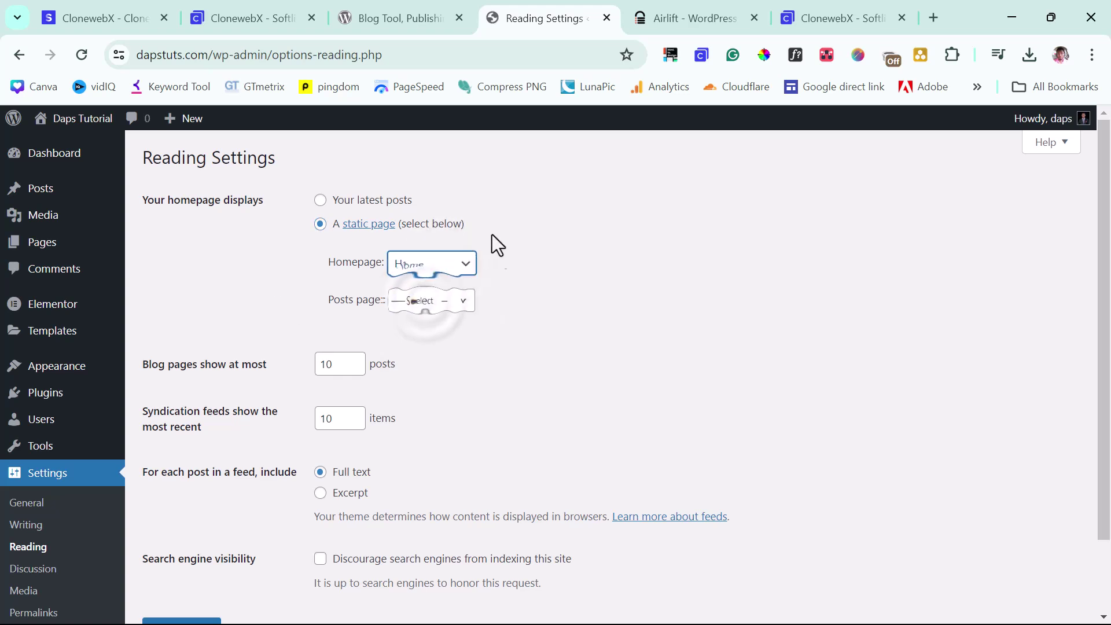
scroll(467, 365, down, 2)
click(180, 550)
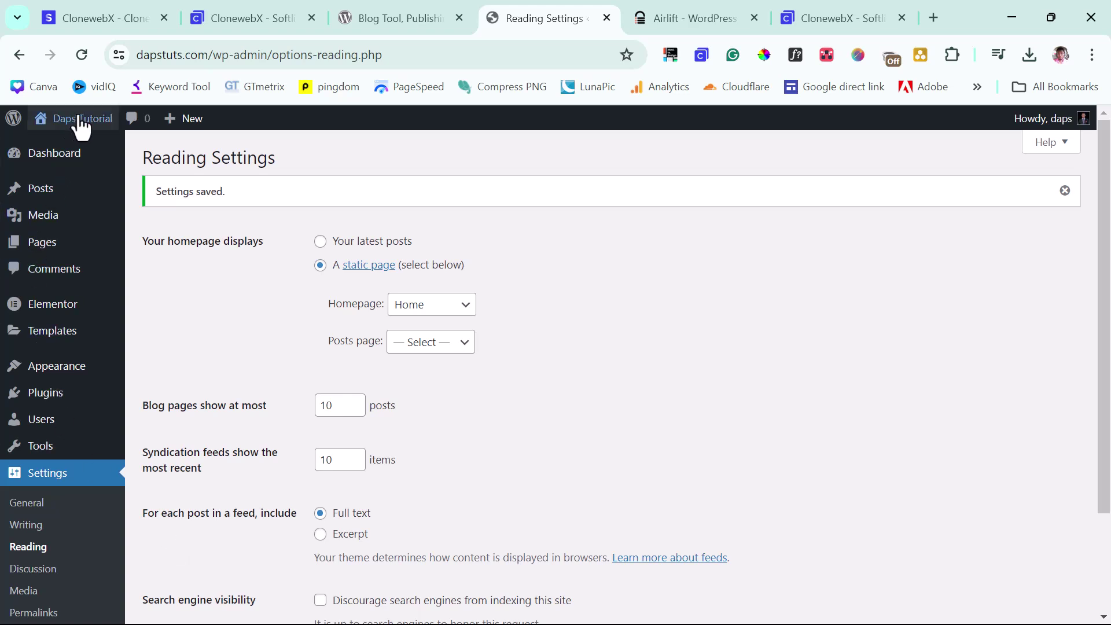
mouse_move(81, 127)
click(65, 152)
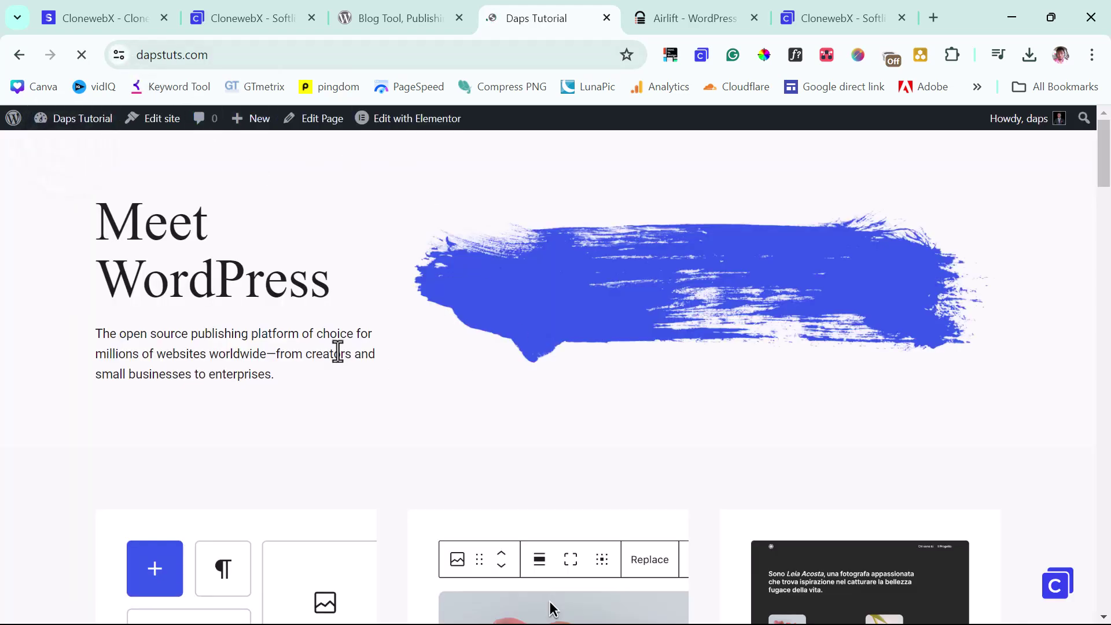
Scroll through dapstuts.com's front page to confirm the cloned Meet WordPress content appears.
scroll(338, 351, down, 20)
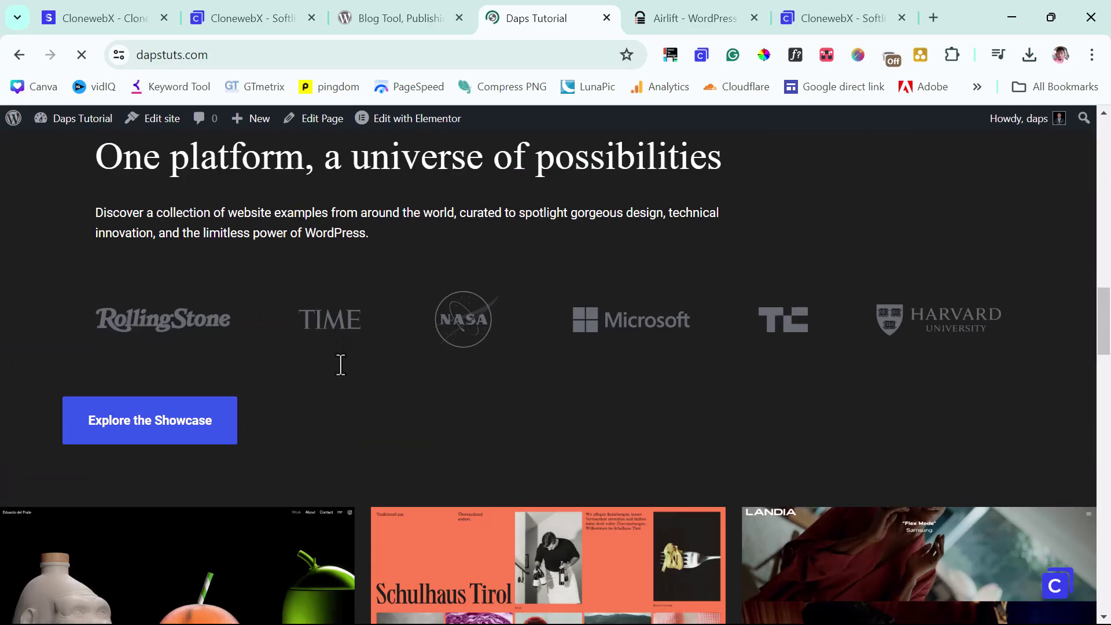
scroll(340, 364, up, 20)
key(ctrl+l)
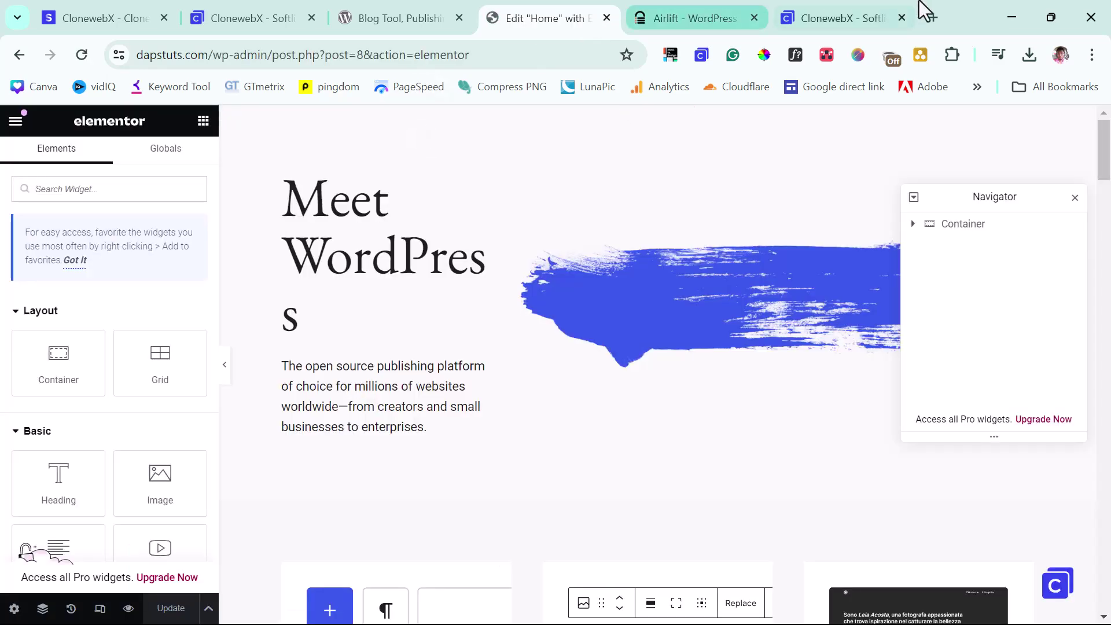
In ClonewebX, select the wordpress.org .global-header element and export it for Elementor.
click(872, 21)
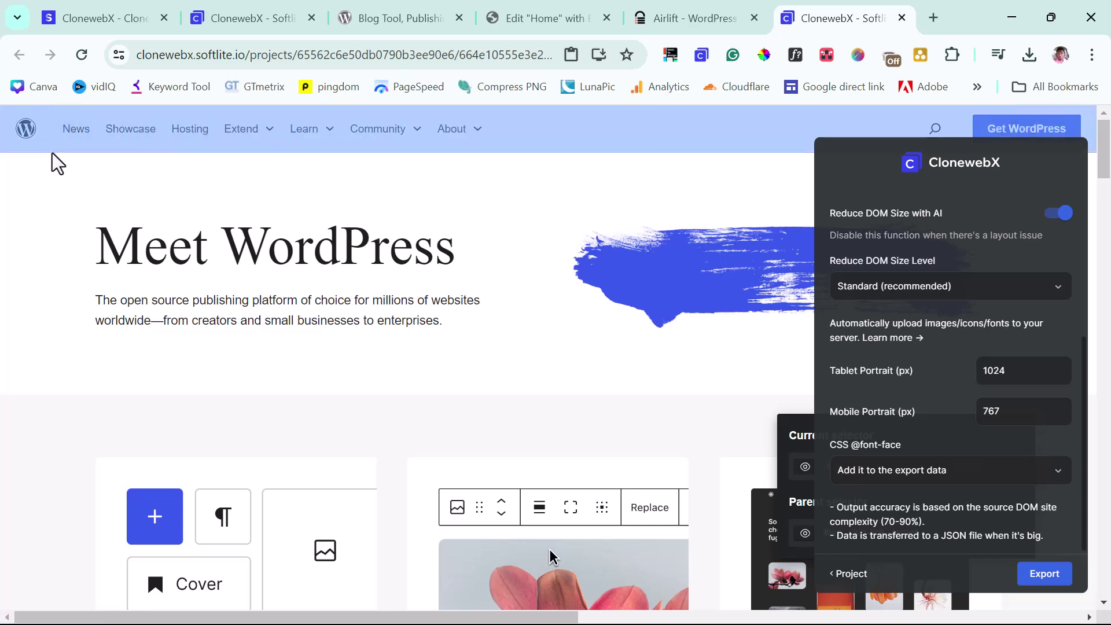
click(52, 152)
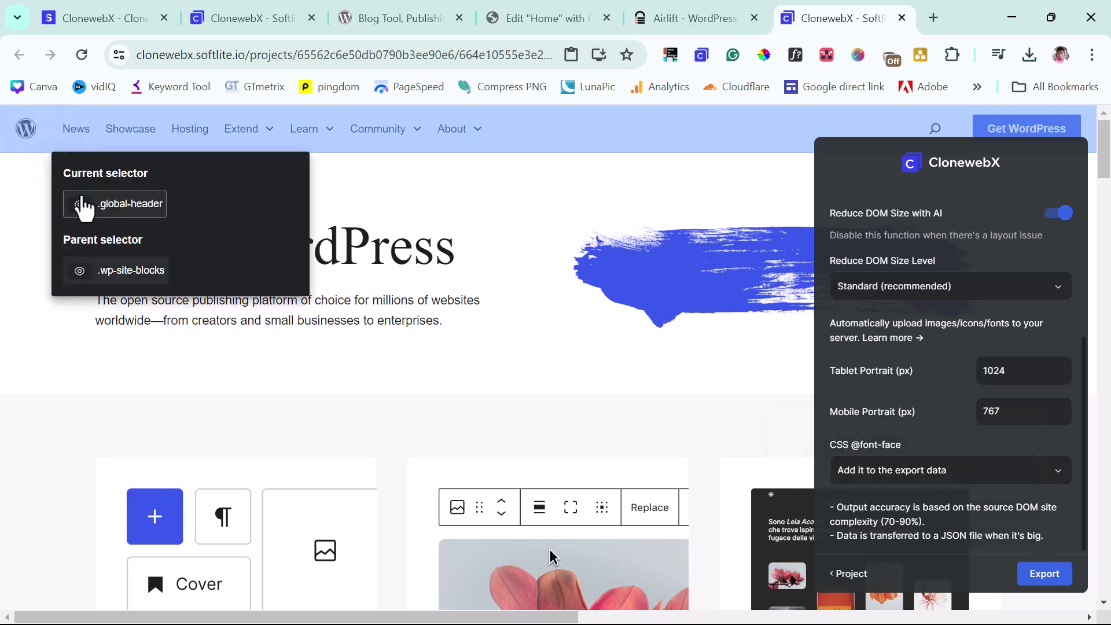
click(80, 205)
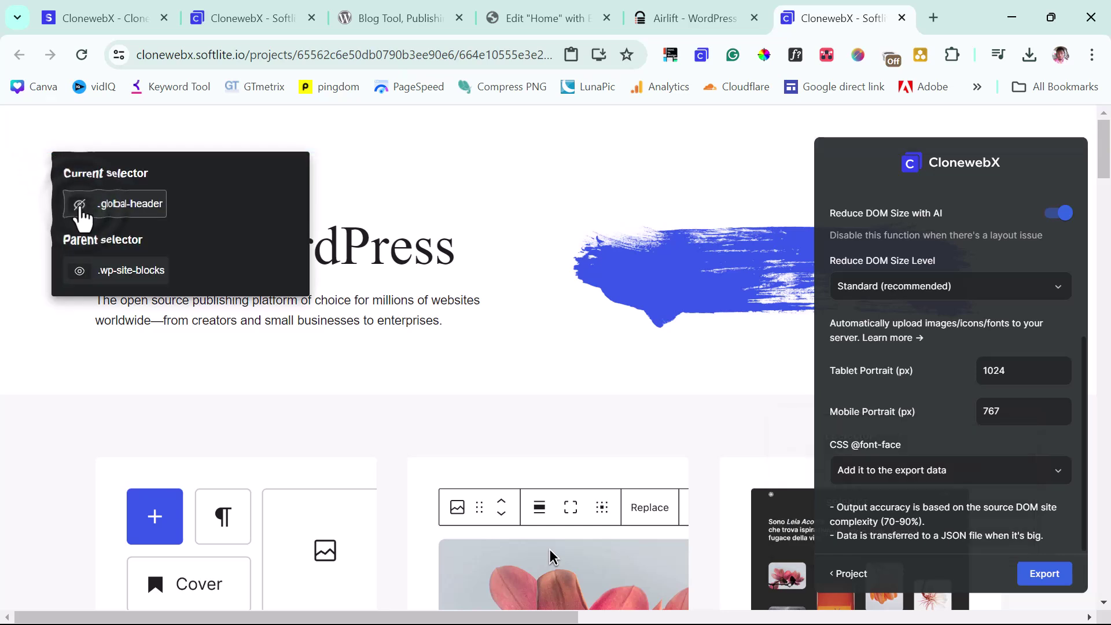
click(108, 202)
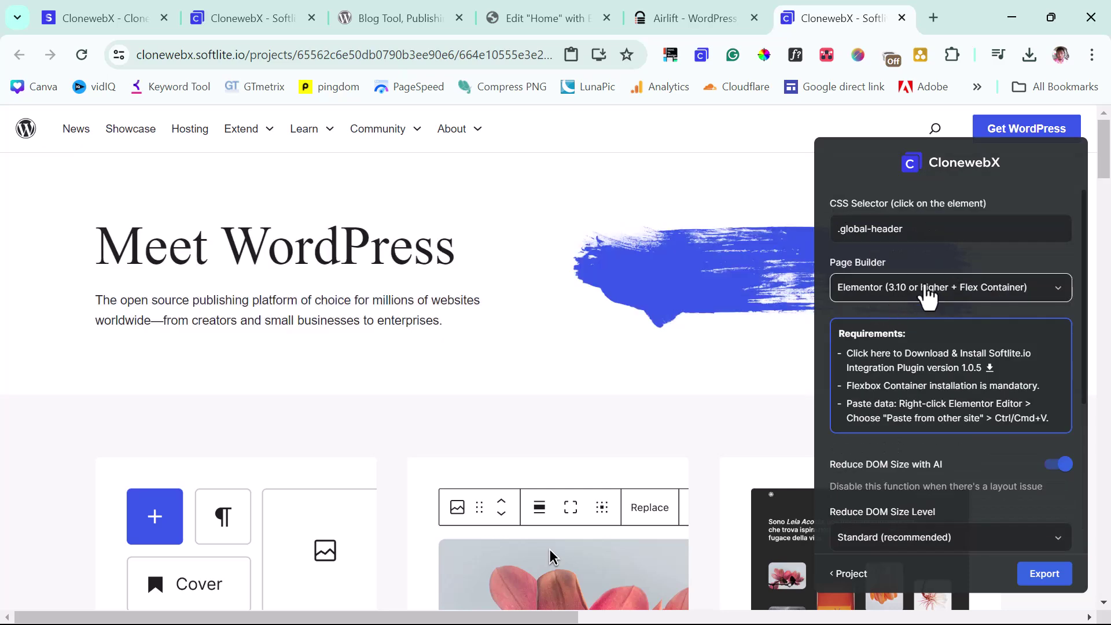
scroll(929, 294, down, 4)
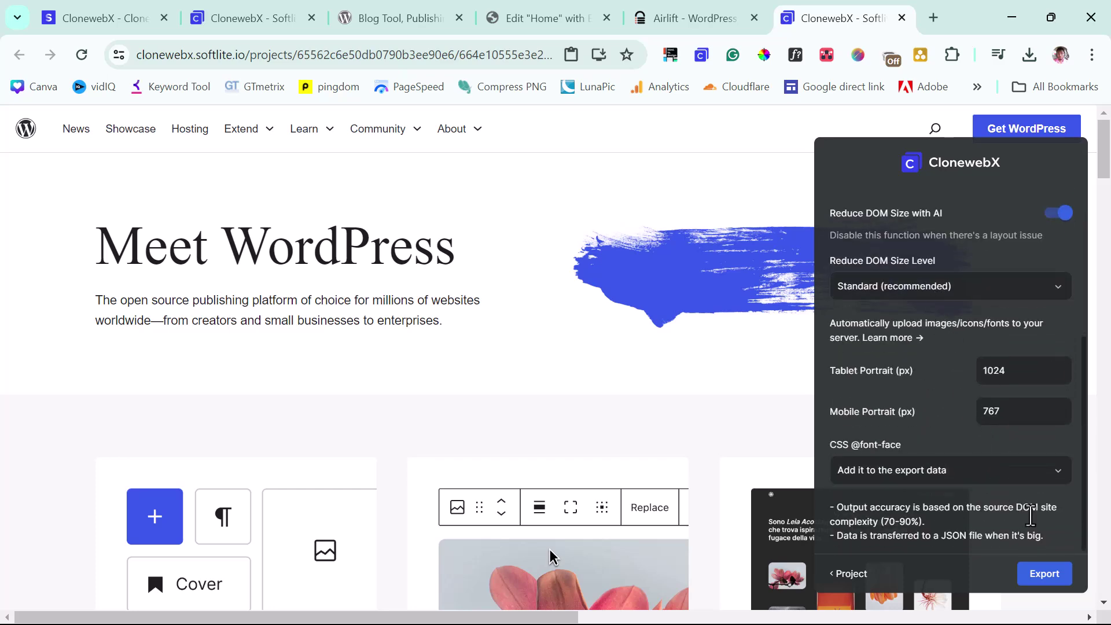
click(1045, 574)
Add an empty container above the Meet WordPress hero and paste the cloned header into it.
click(537, 17)
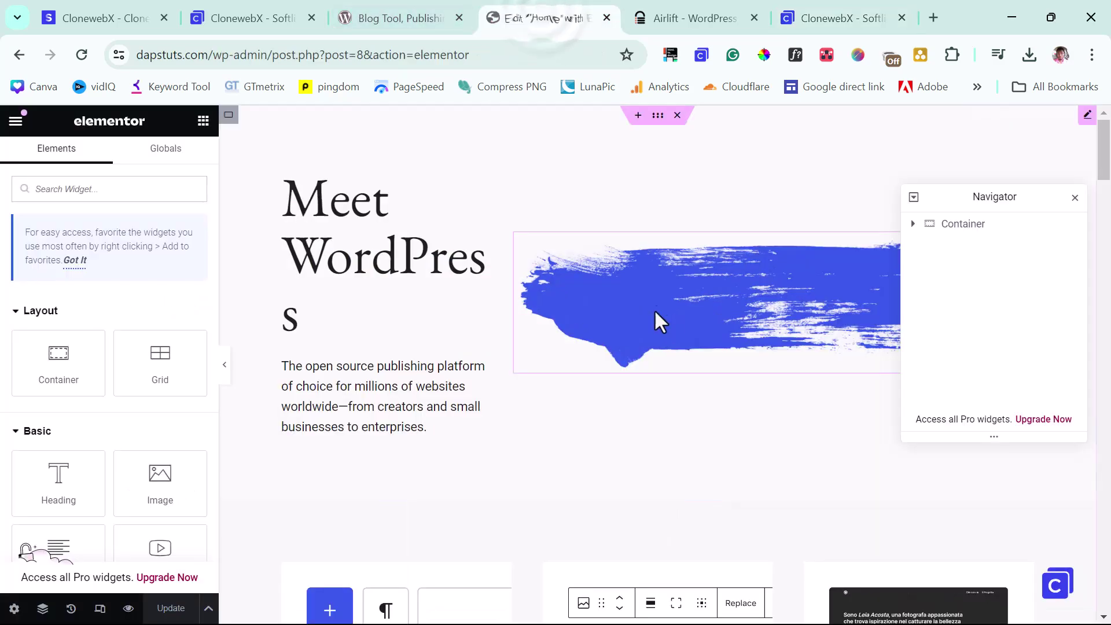
click(638, 116)
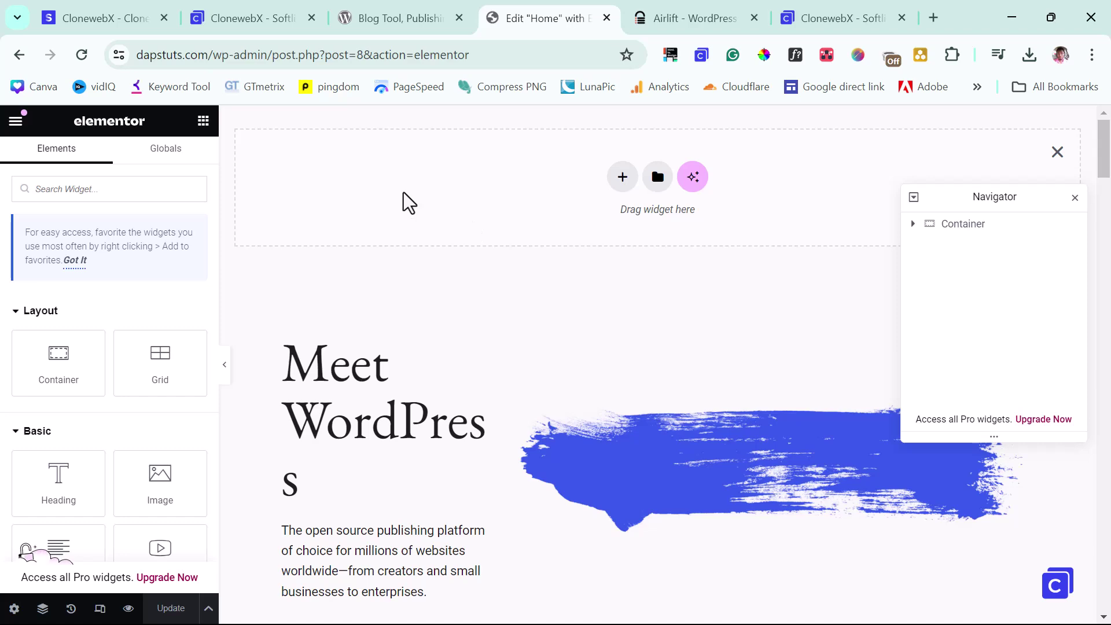
right_click(516, 169)
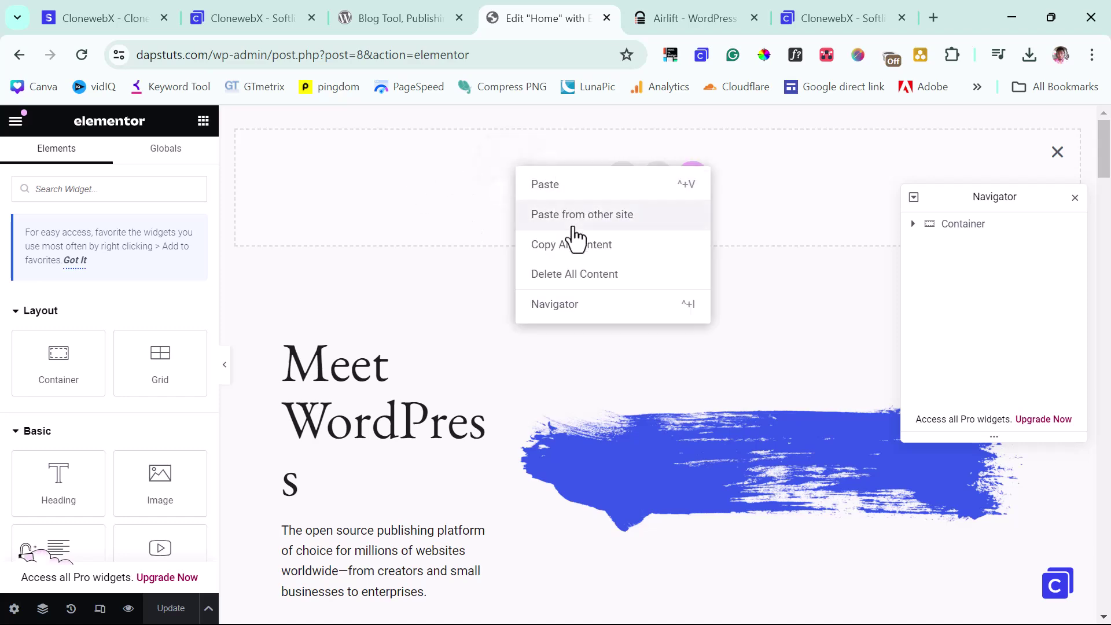
click(573, 218)
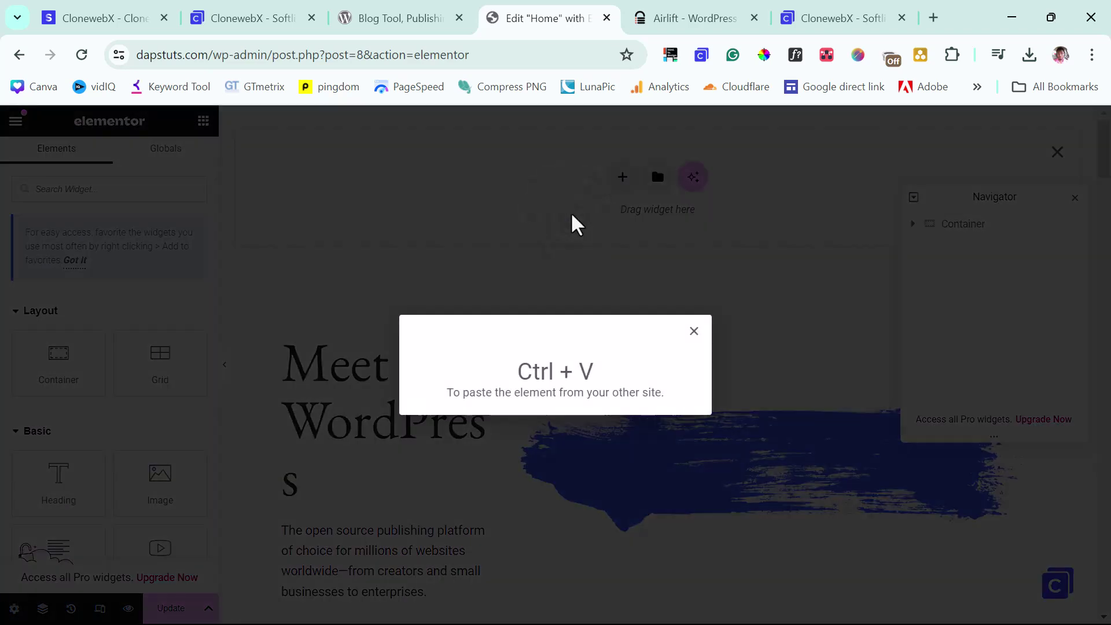
key(ctrl+v)
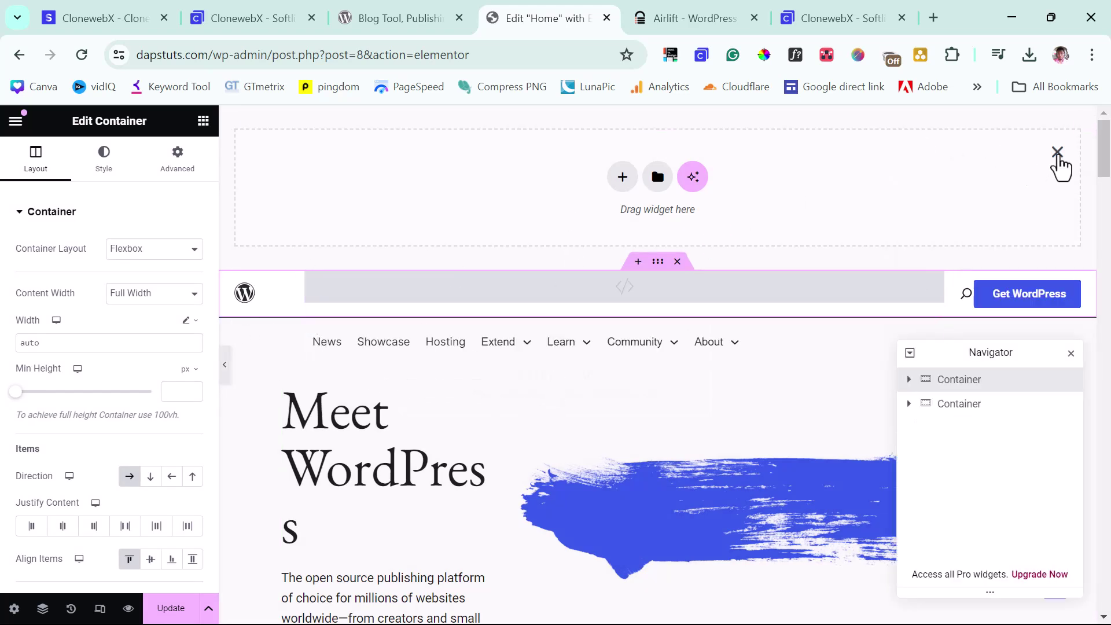
Delete the leftover empty container and preview the page with its new header.
click(1056, 154)
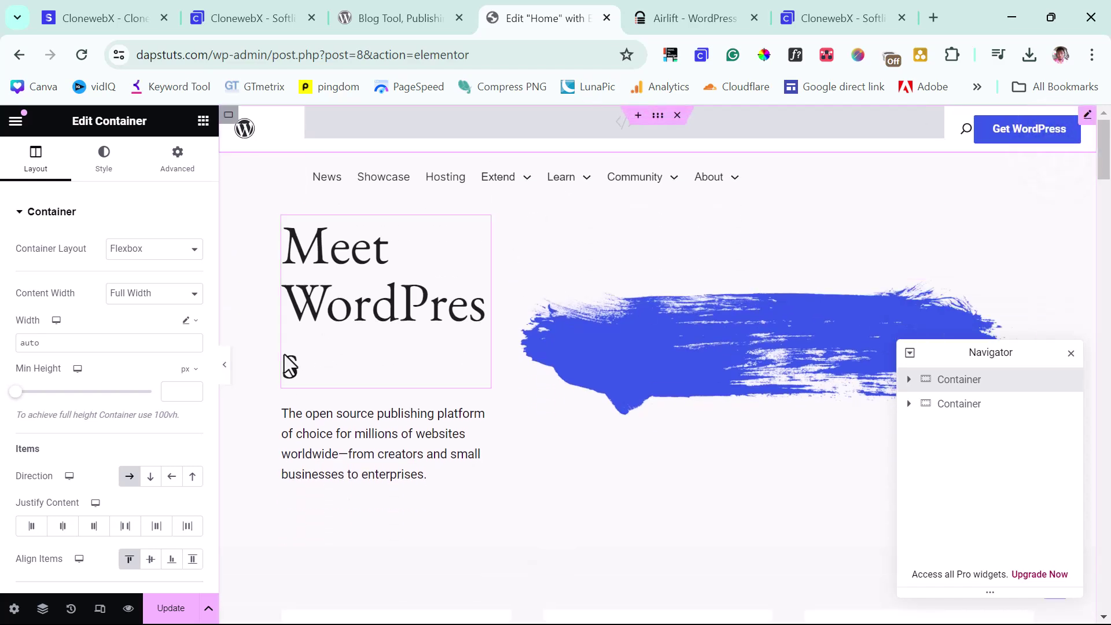
click(225, 373)
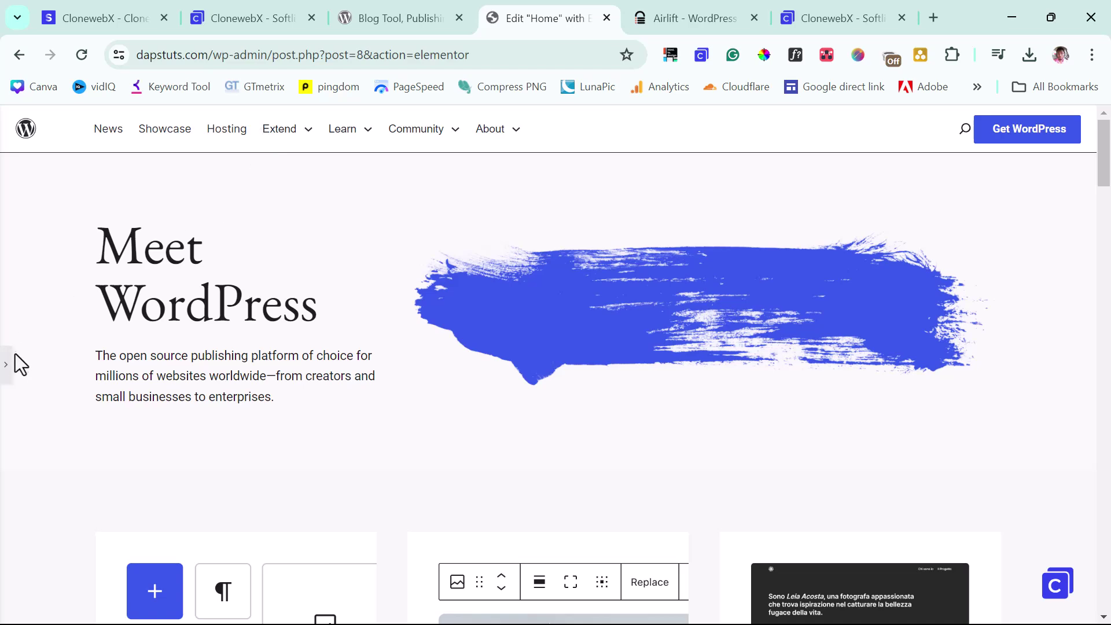
click(7, 376)
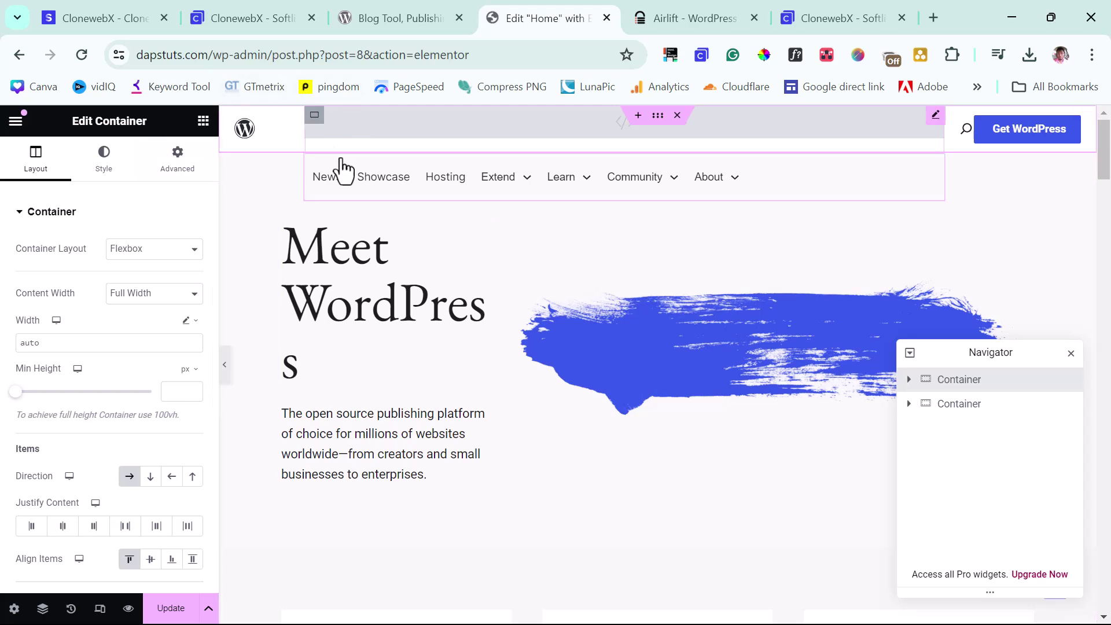
Save the Home page with Update and open the published page from the main menu.
click(171, 608)
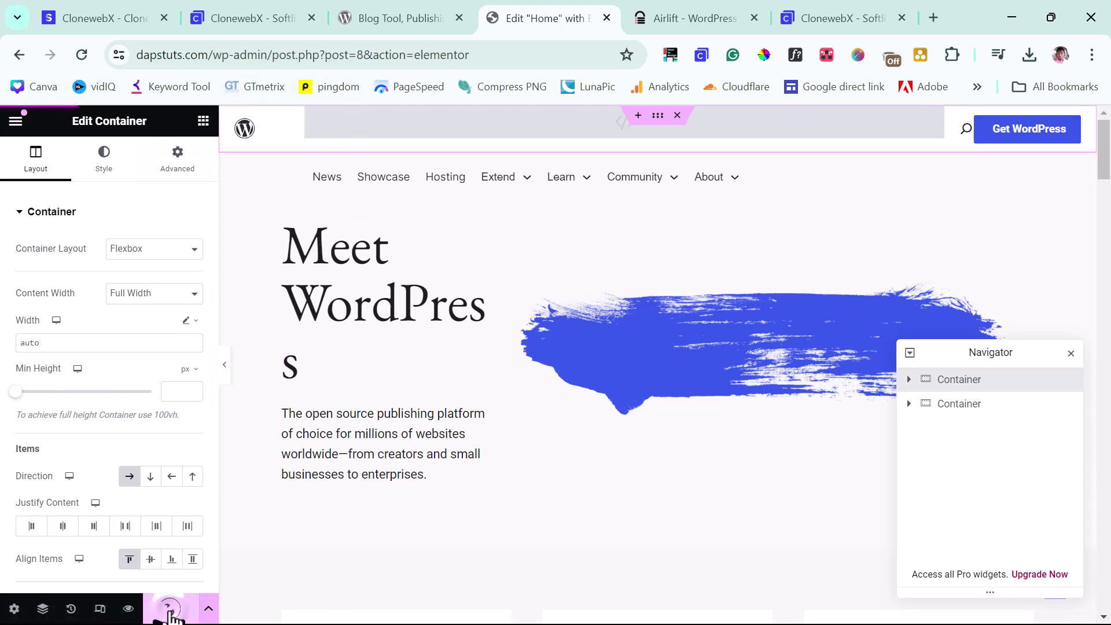
click(16, 124)
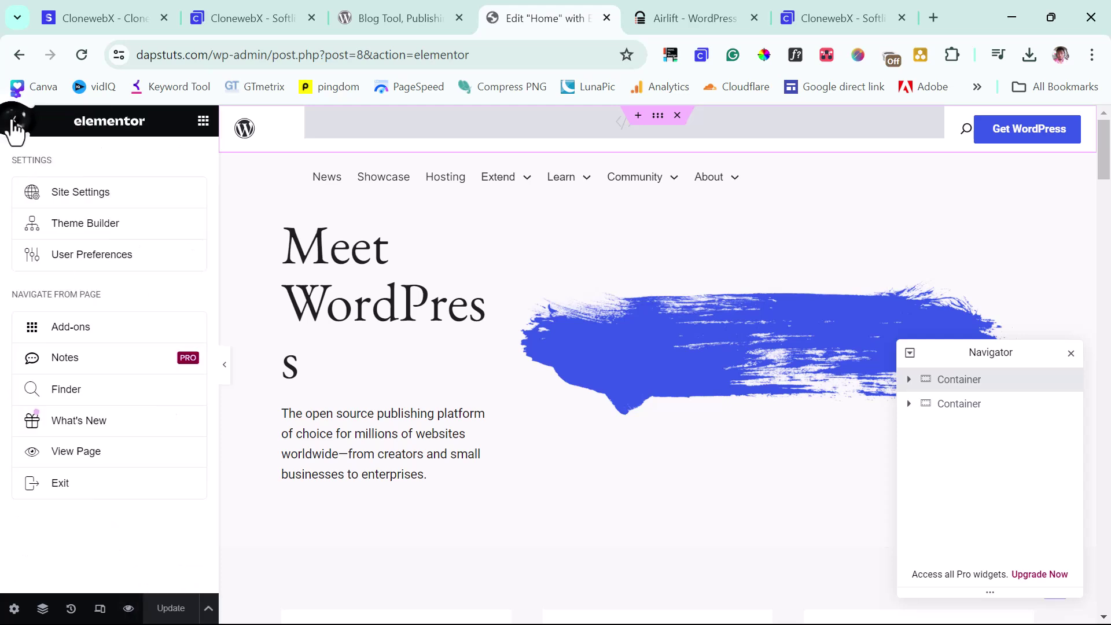
click(80, 458)
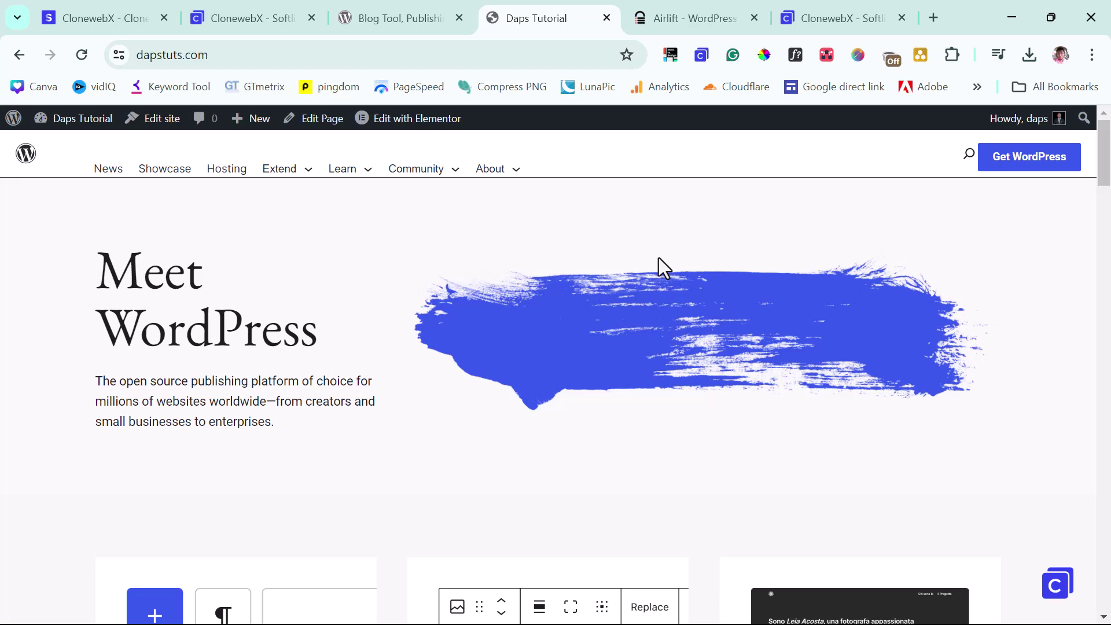
scroll(658, 258, down, 20)
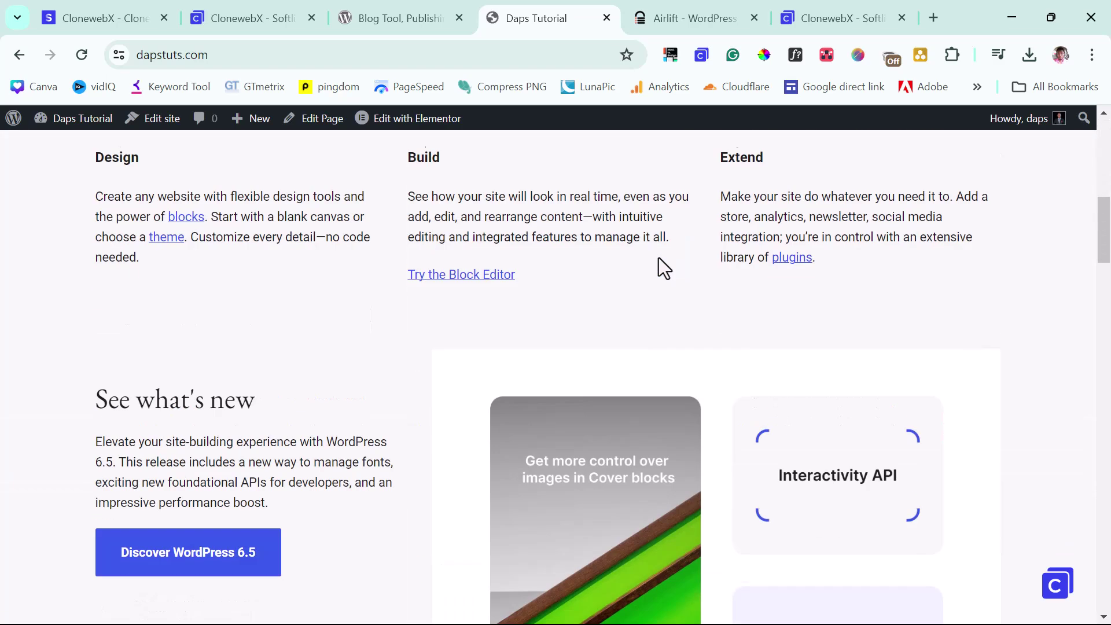